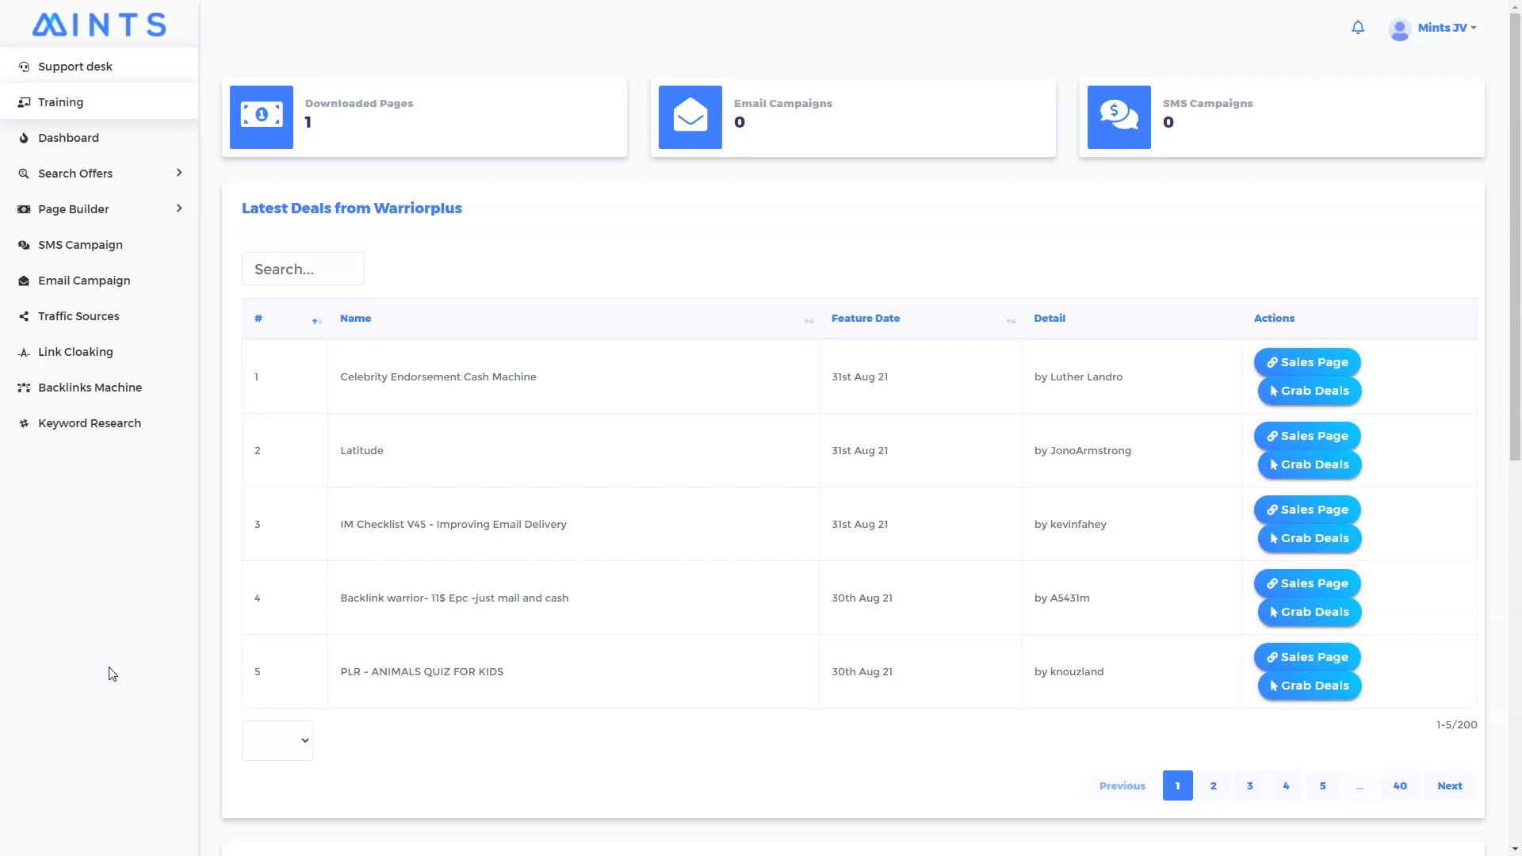
left_click(108, 672)
left_click(95, 79)
scroll(287, 412, "down", 1)
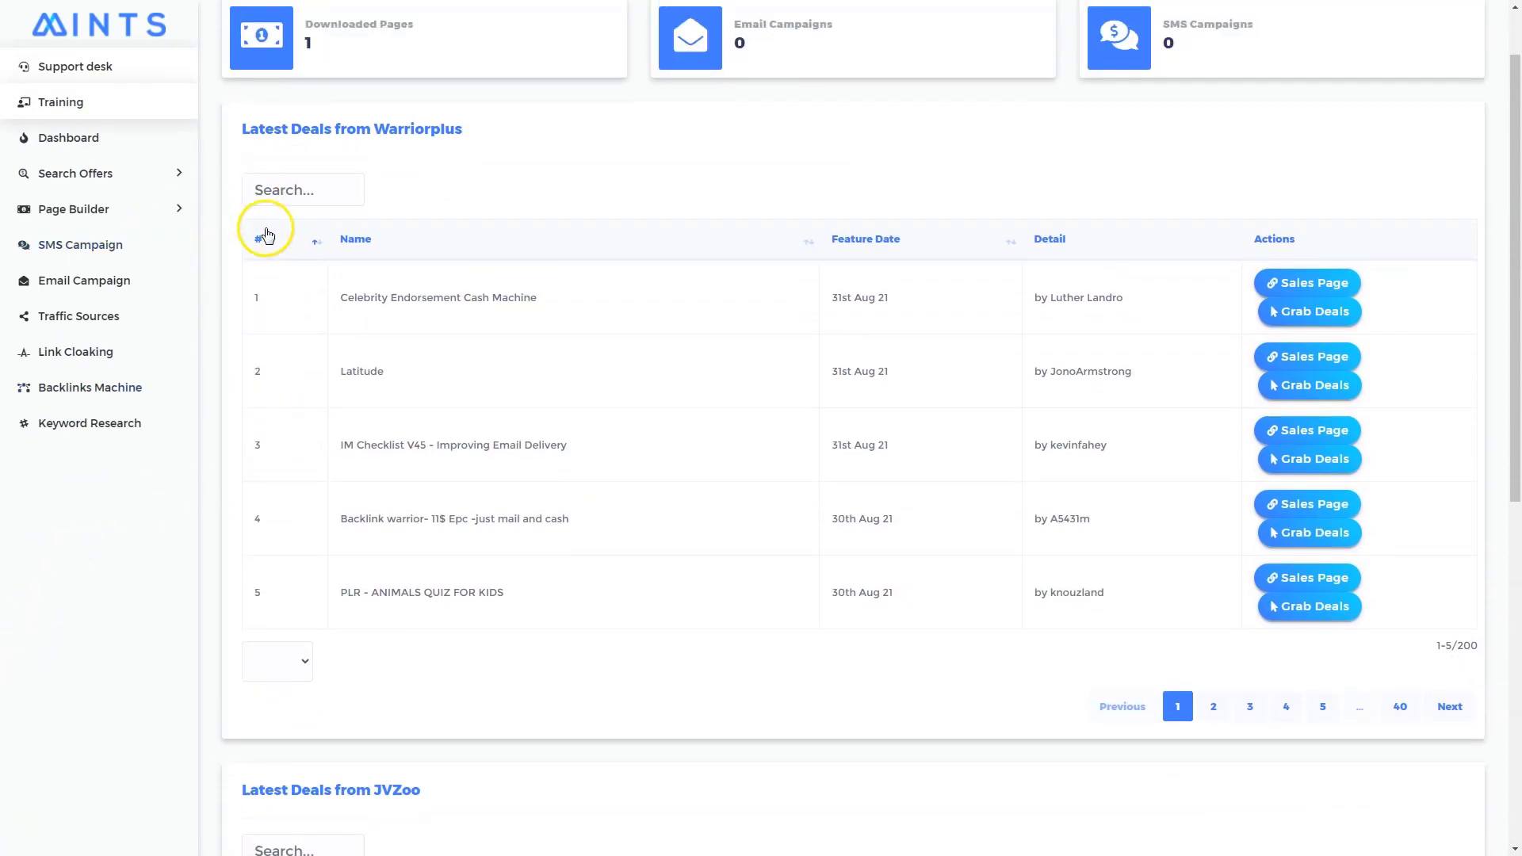
scroll(322, 195, "down", 1)
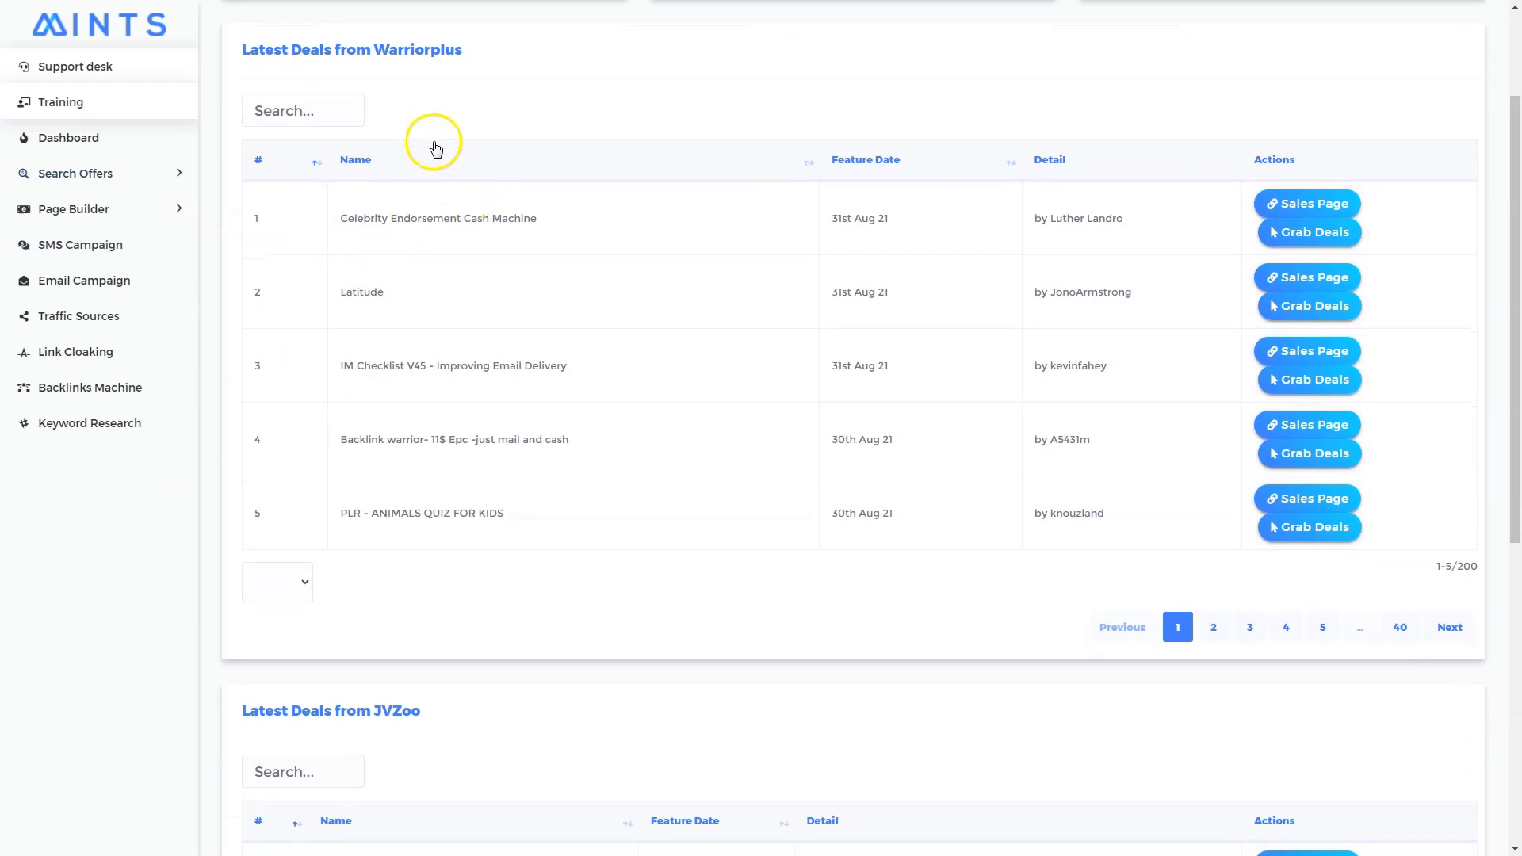
scroll(614, 103, "down", 7)
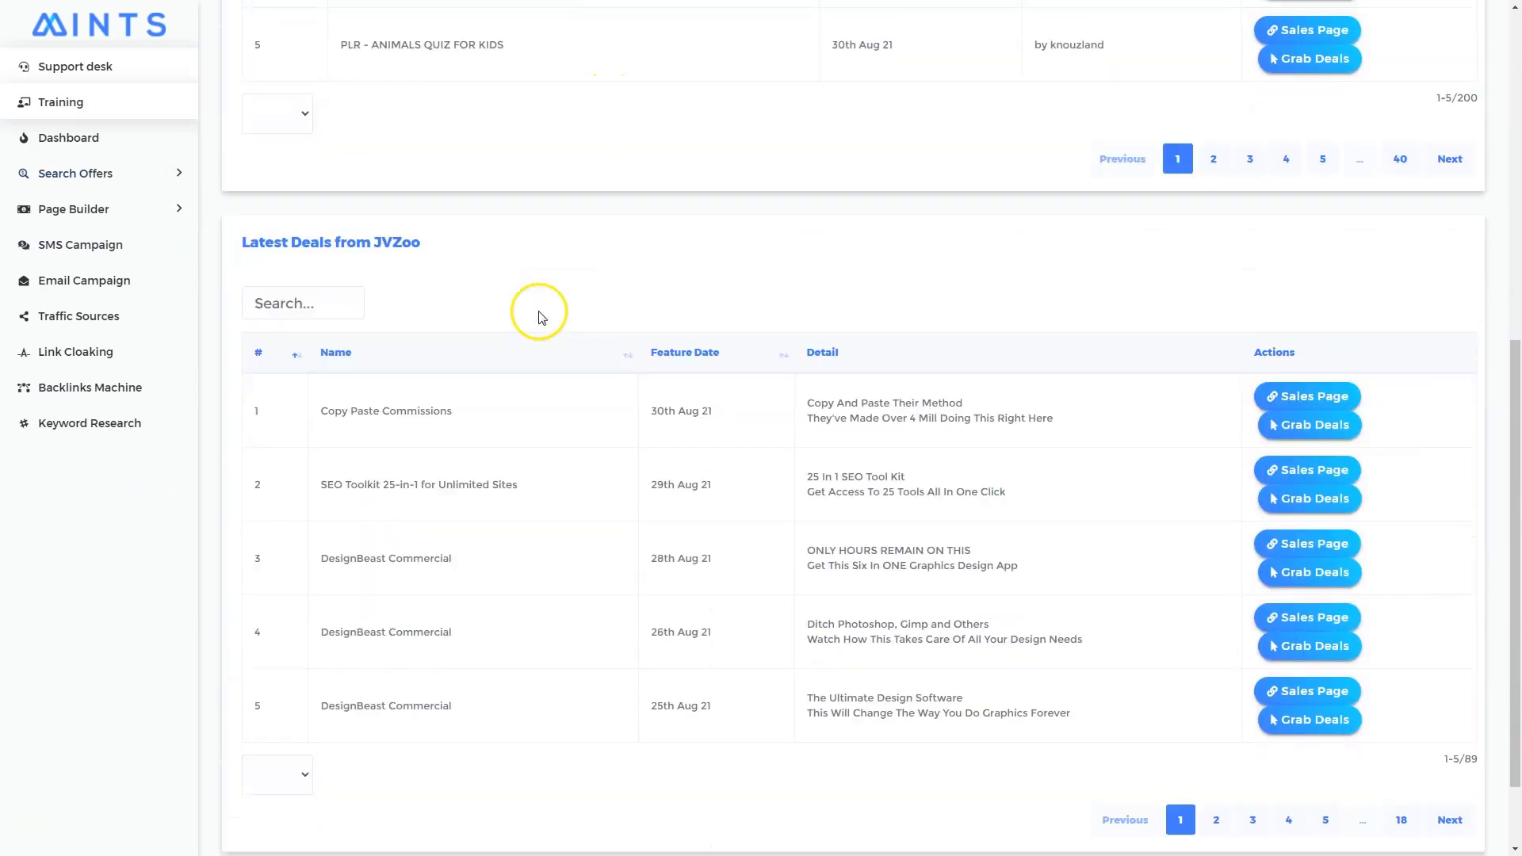
scroll(535, 367, "up", 9)
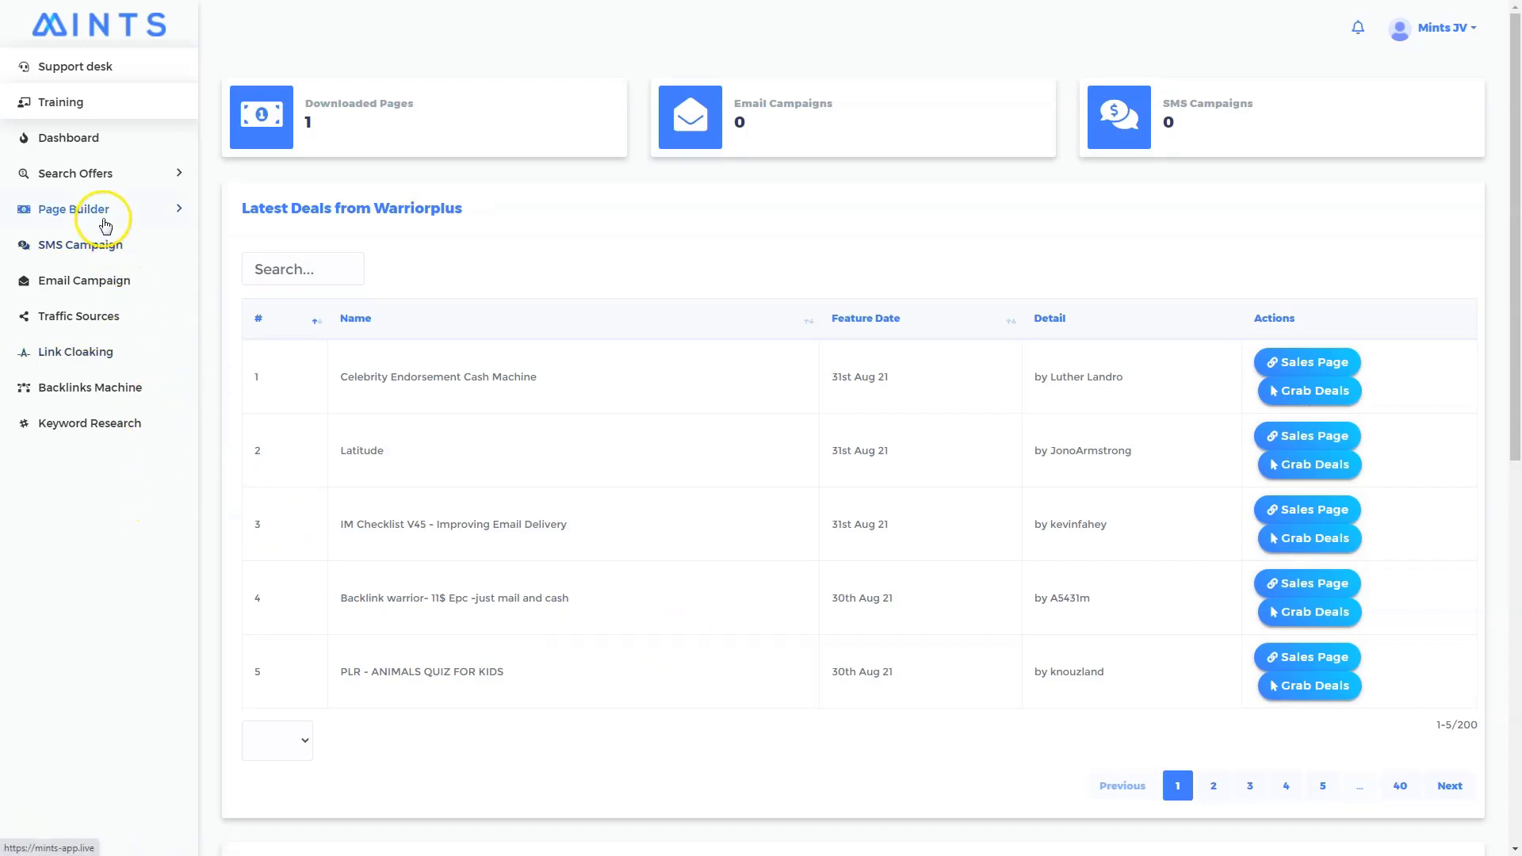
- Open the JVZoo Deals table under Search Offers, topped by Copy Paste Commissions
left_click(113, 167)
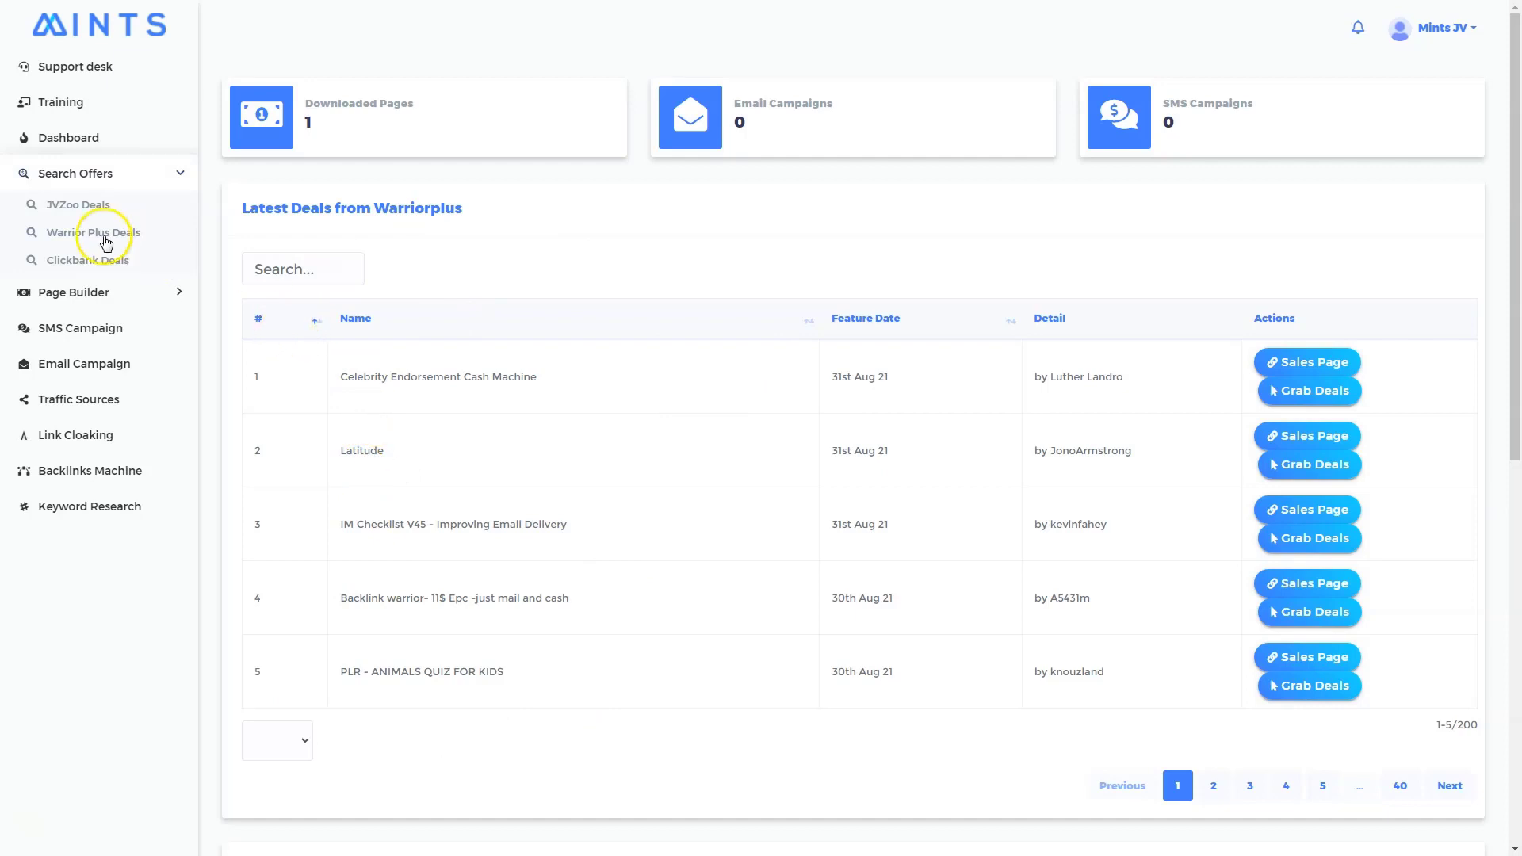
left_click(76, 207)
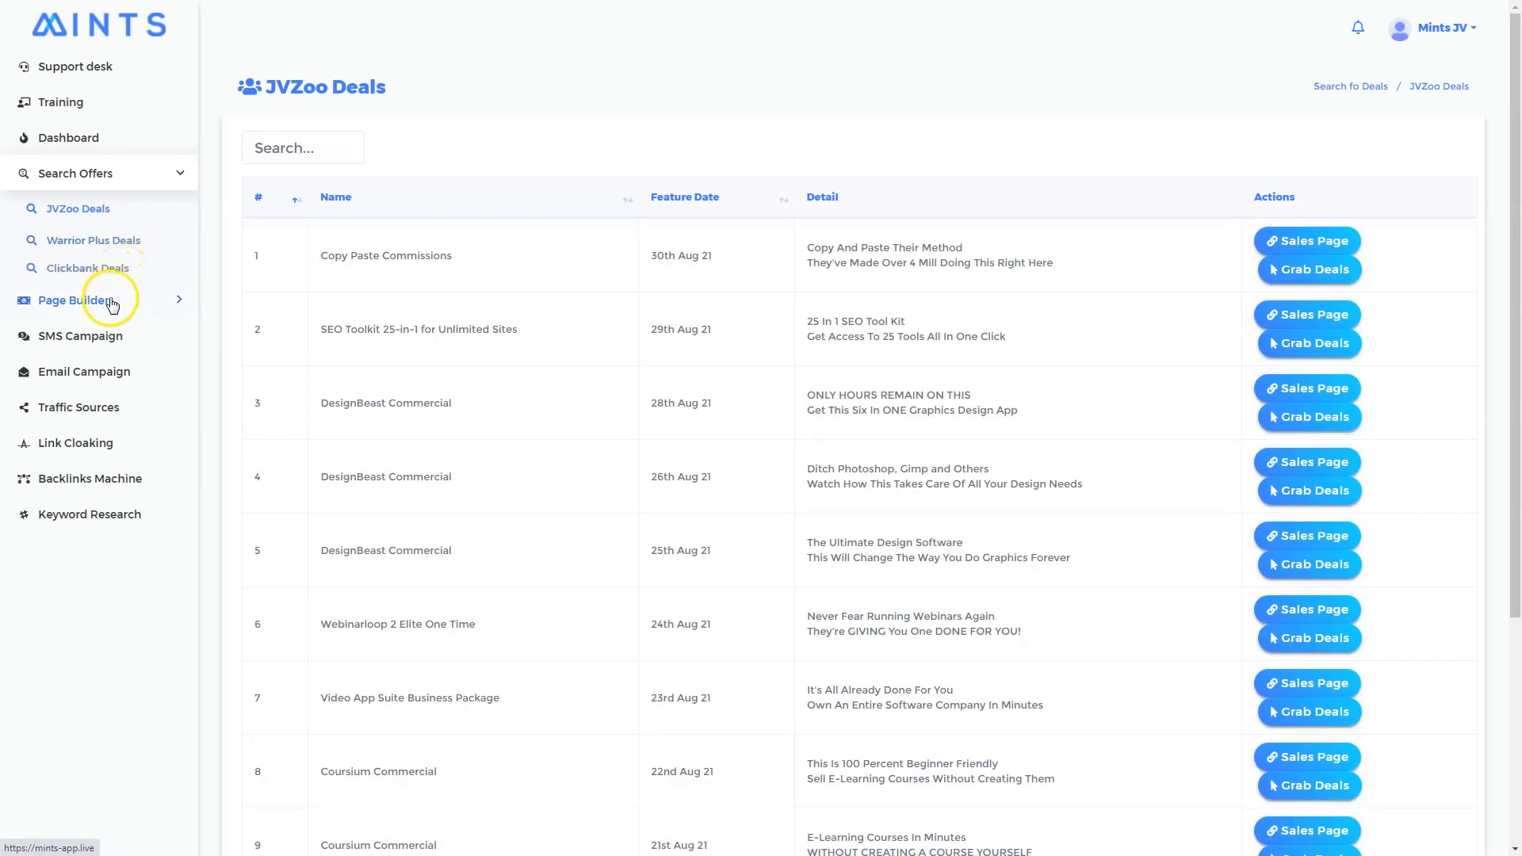
- Create a new landing page from Page Builder, loading the BEE Templates for Gmail template
left_click(112, 305)
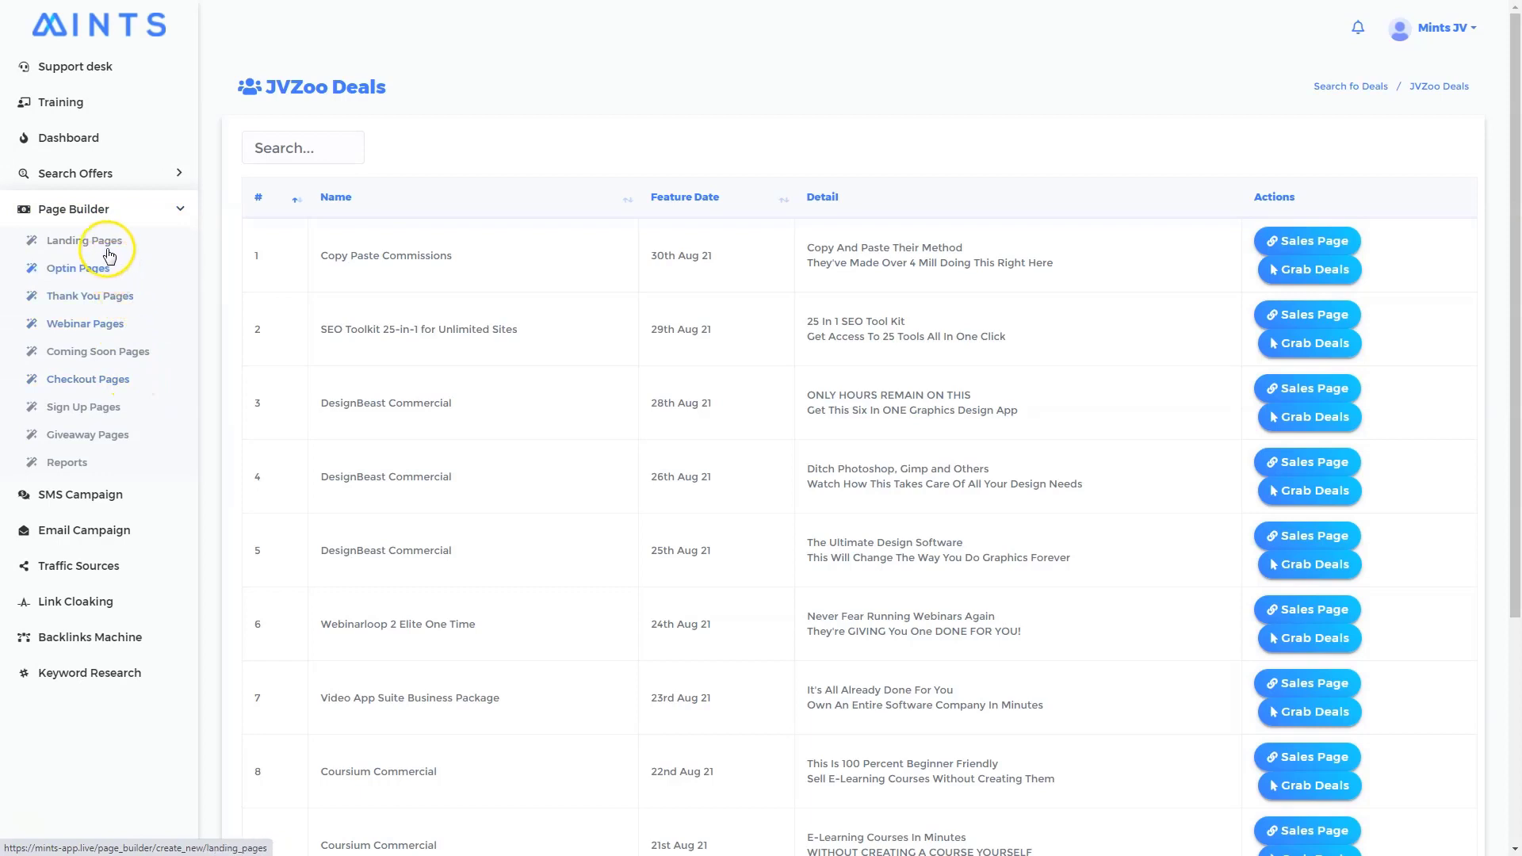
left_click(108, 249)
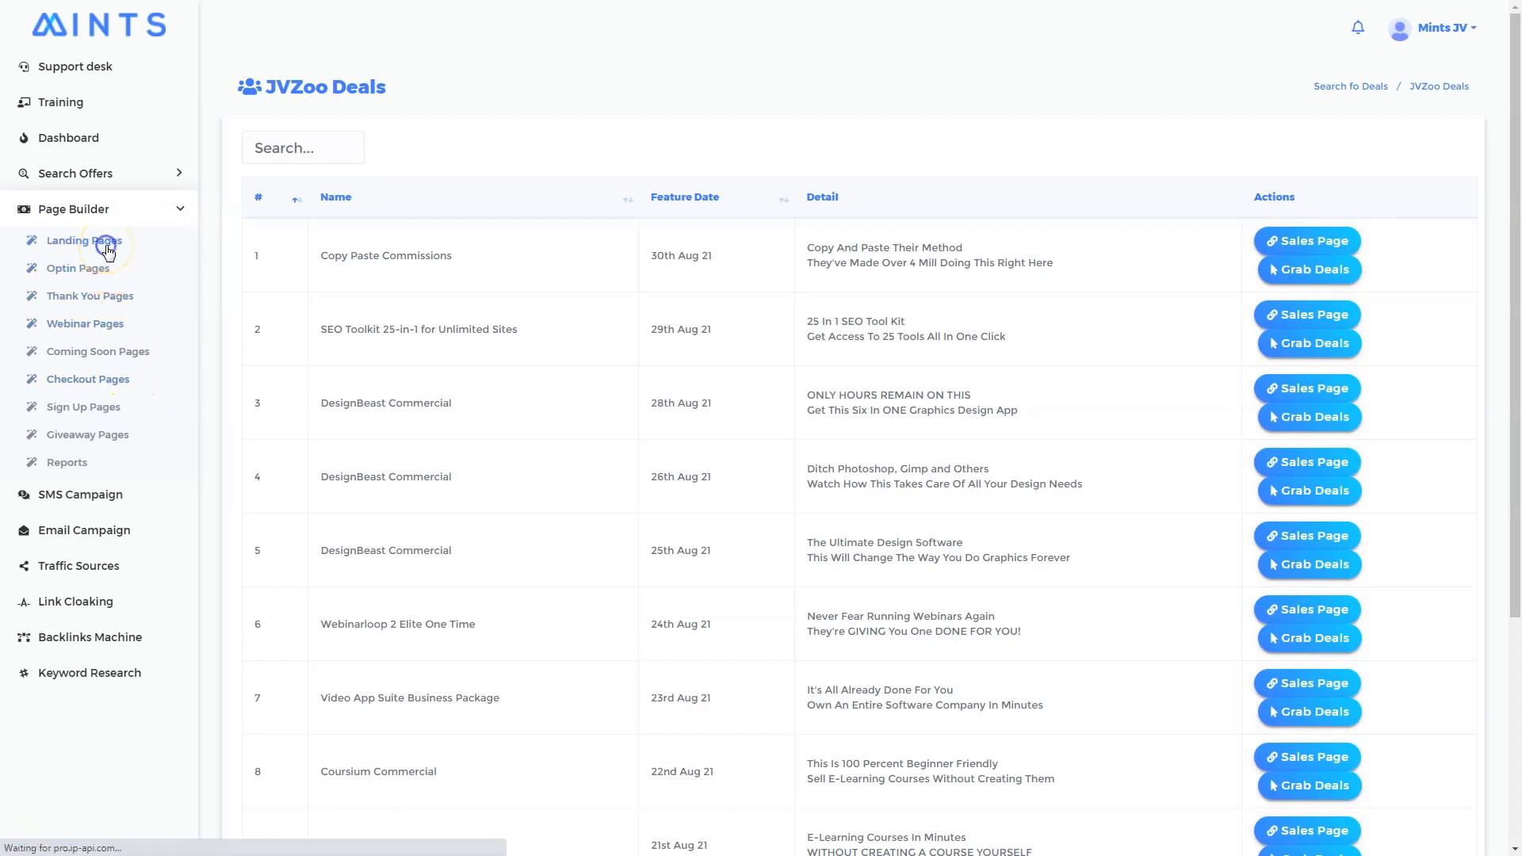
left_click(140, 318)
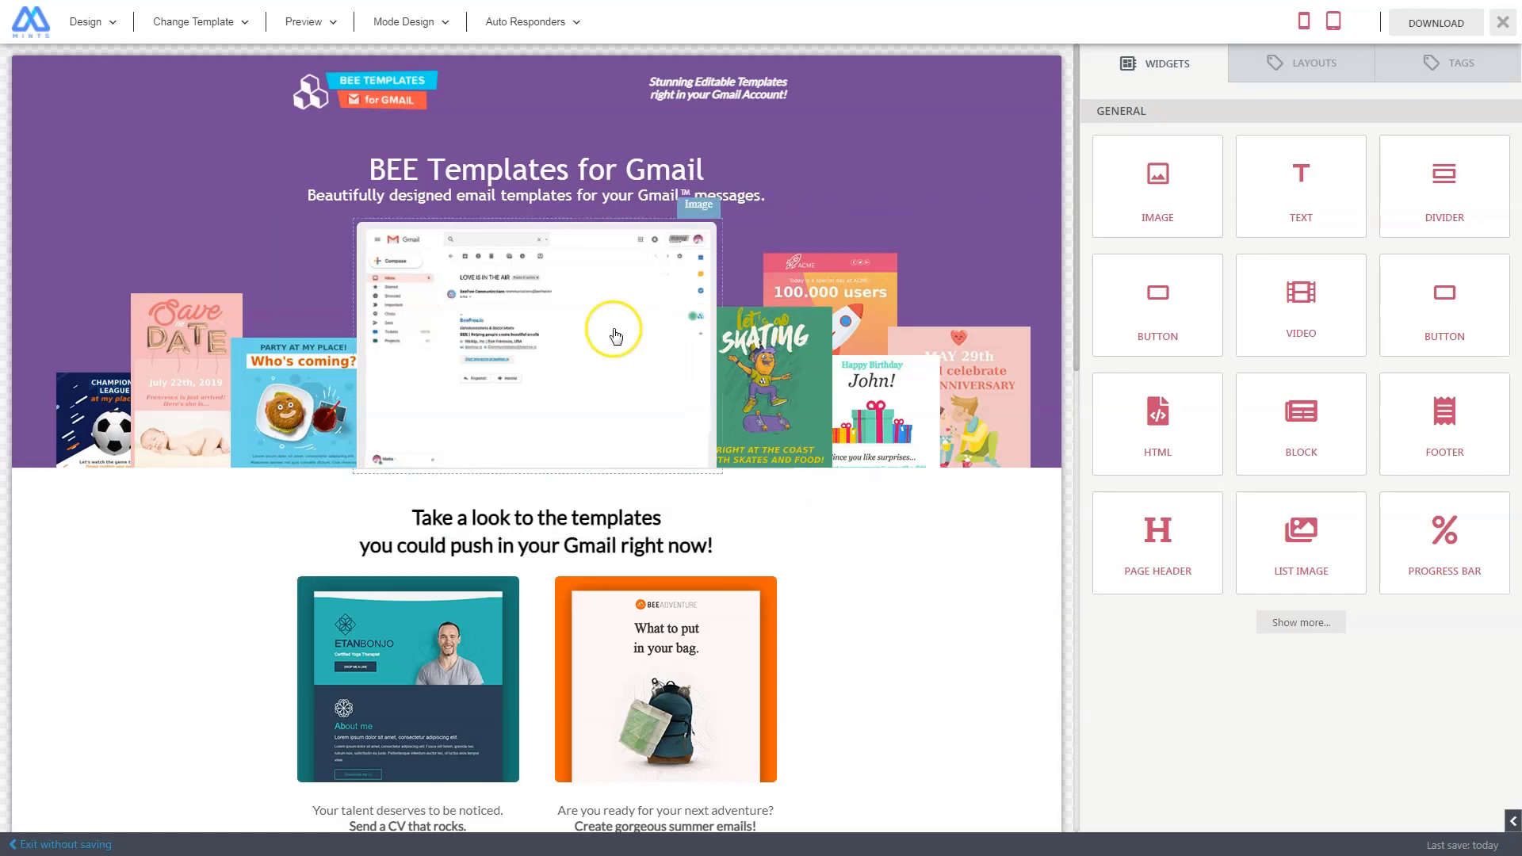
- Inspect the subtitle block's text properties, deselect it, and bring up the Design menu
left_click(590, 191)
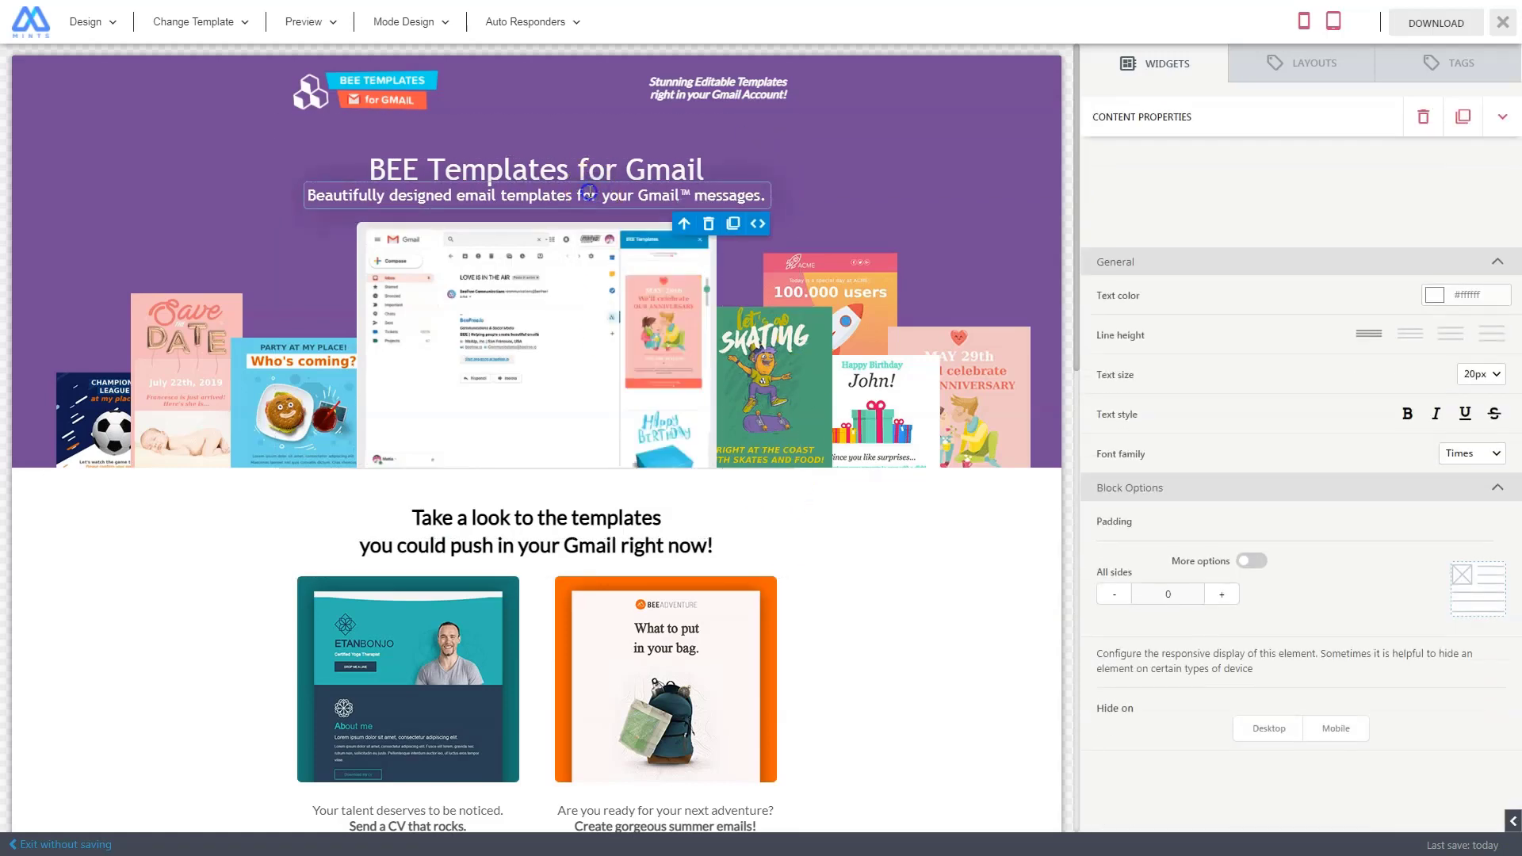
left_click(541, 193)
left_click(703, 195)
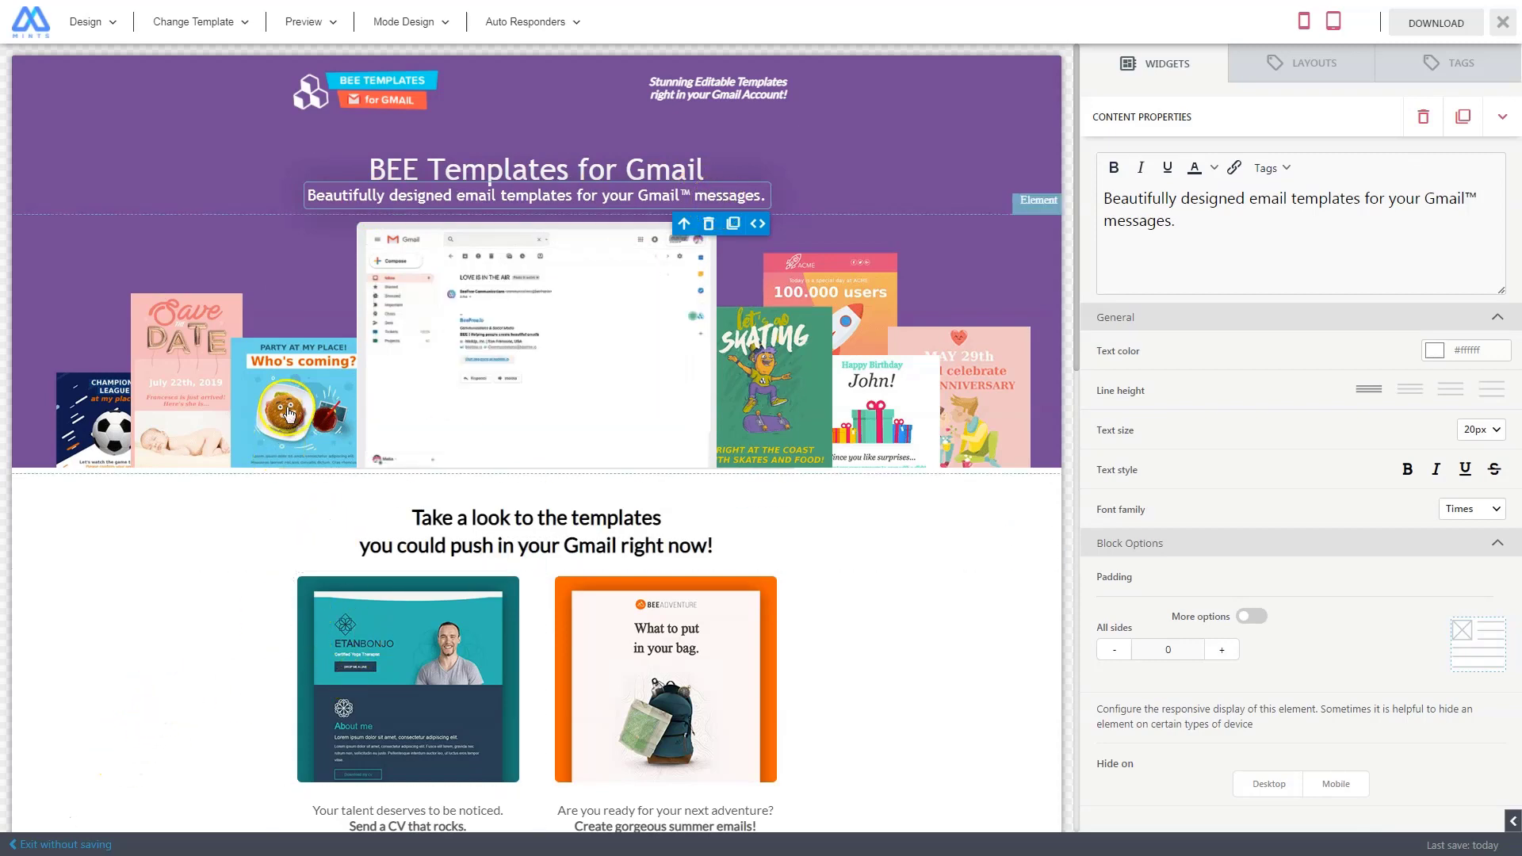
left_click(177, 629)
left_click(174, 685)
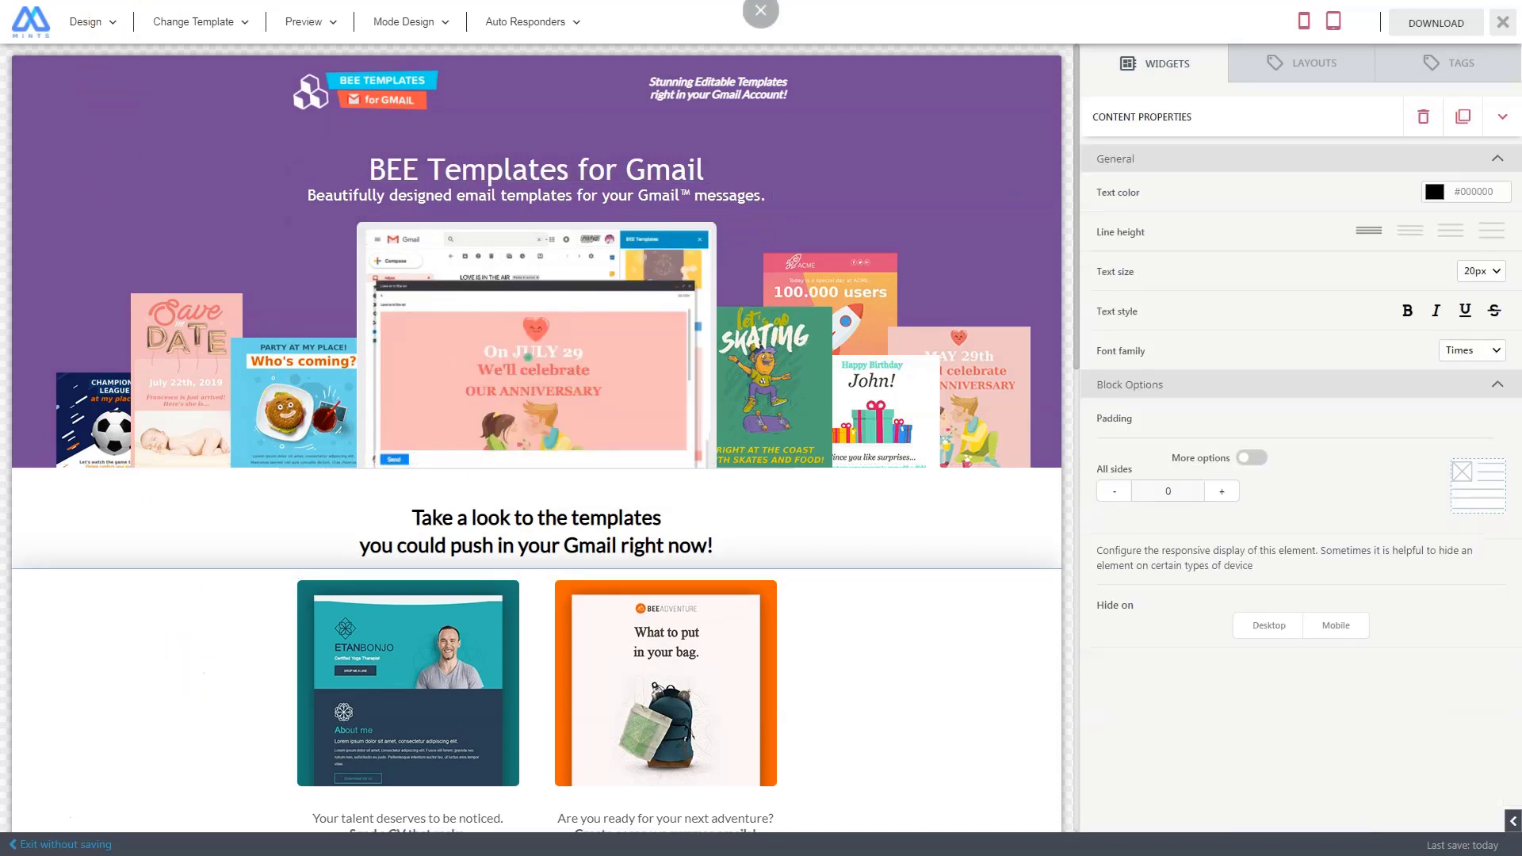
left_click(103, 19)
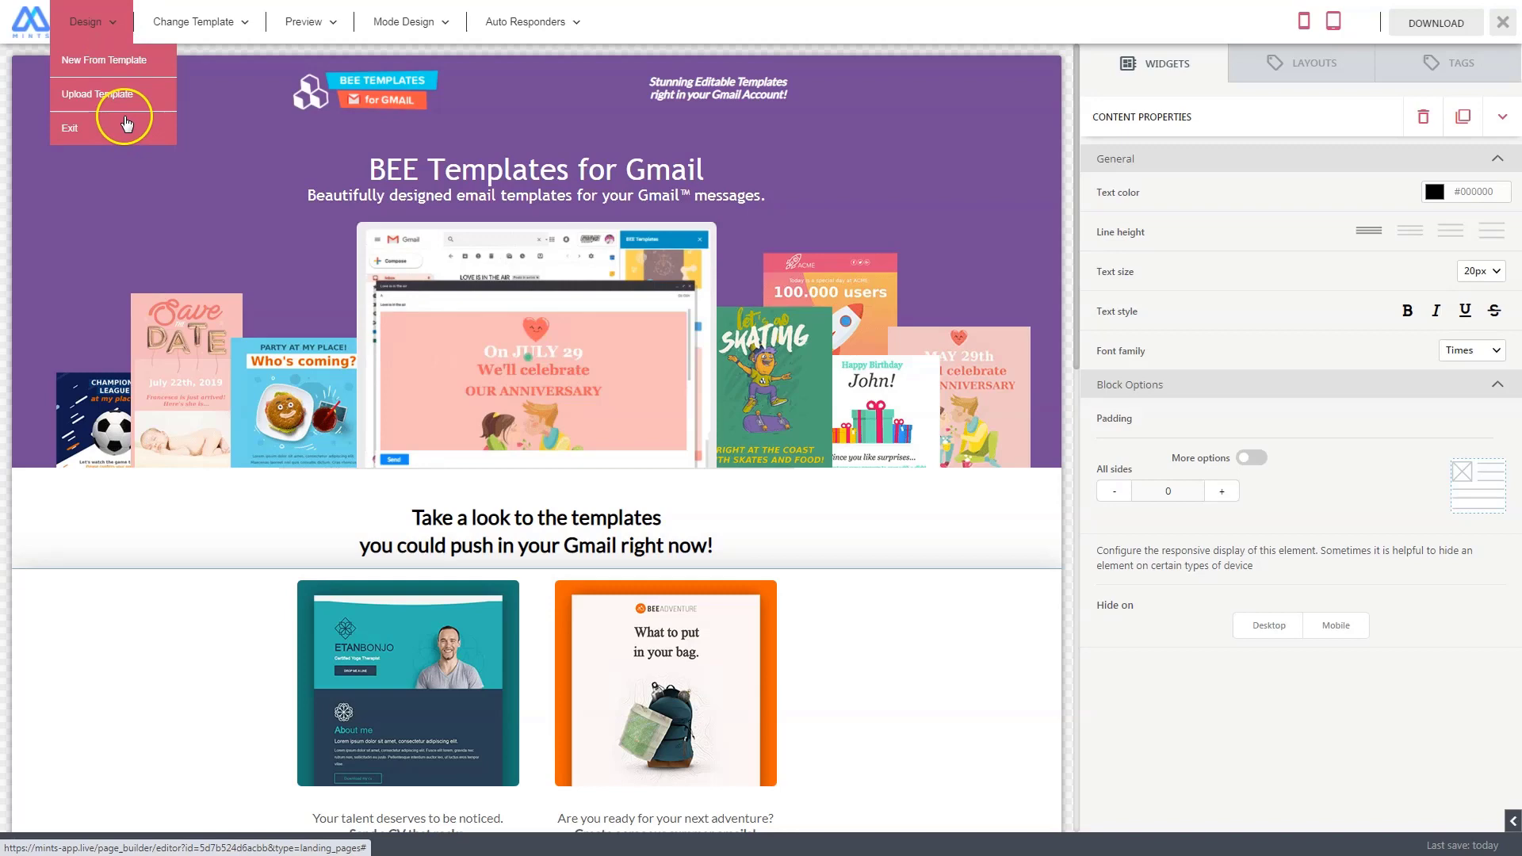
- Browse the Change Template layouts and the Preview options for the landing page
left_click(247, 25)
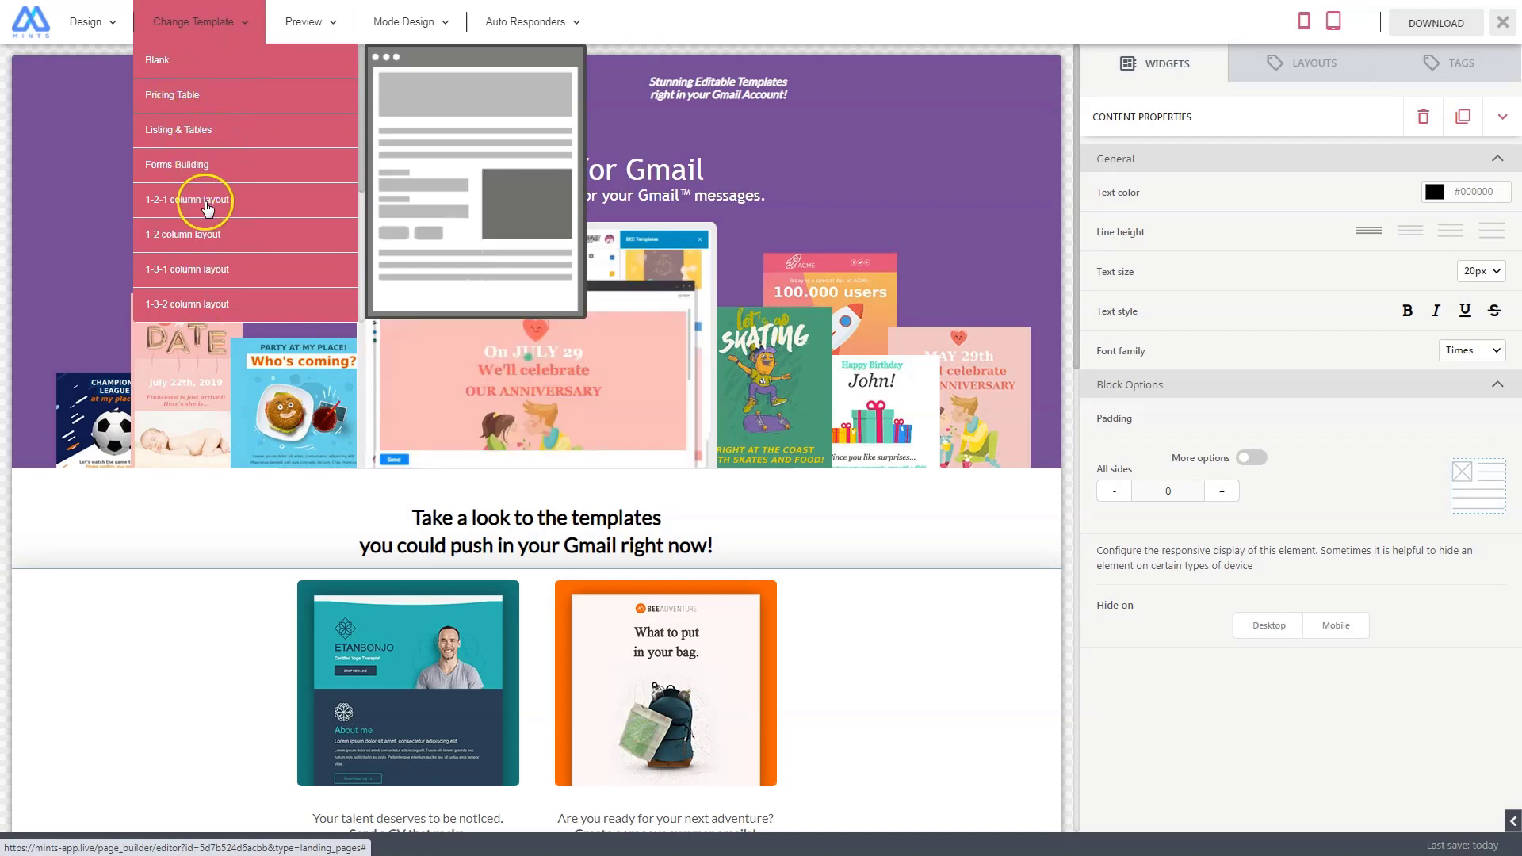
left_click(336, 19)
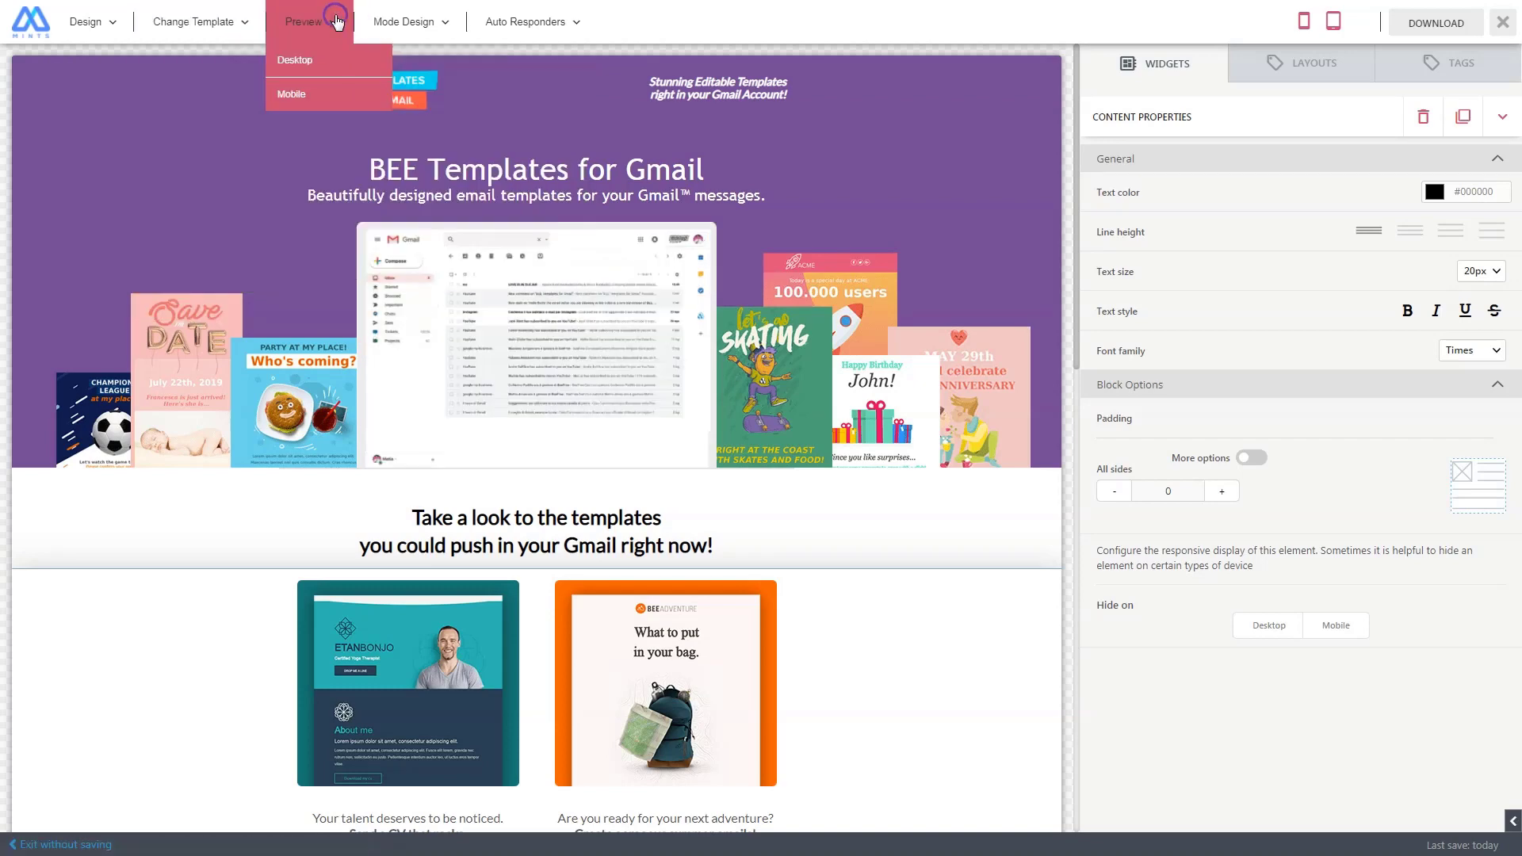
left_click(314, 62)
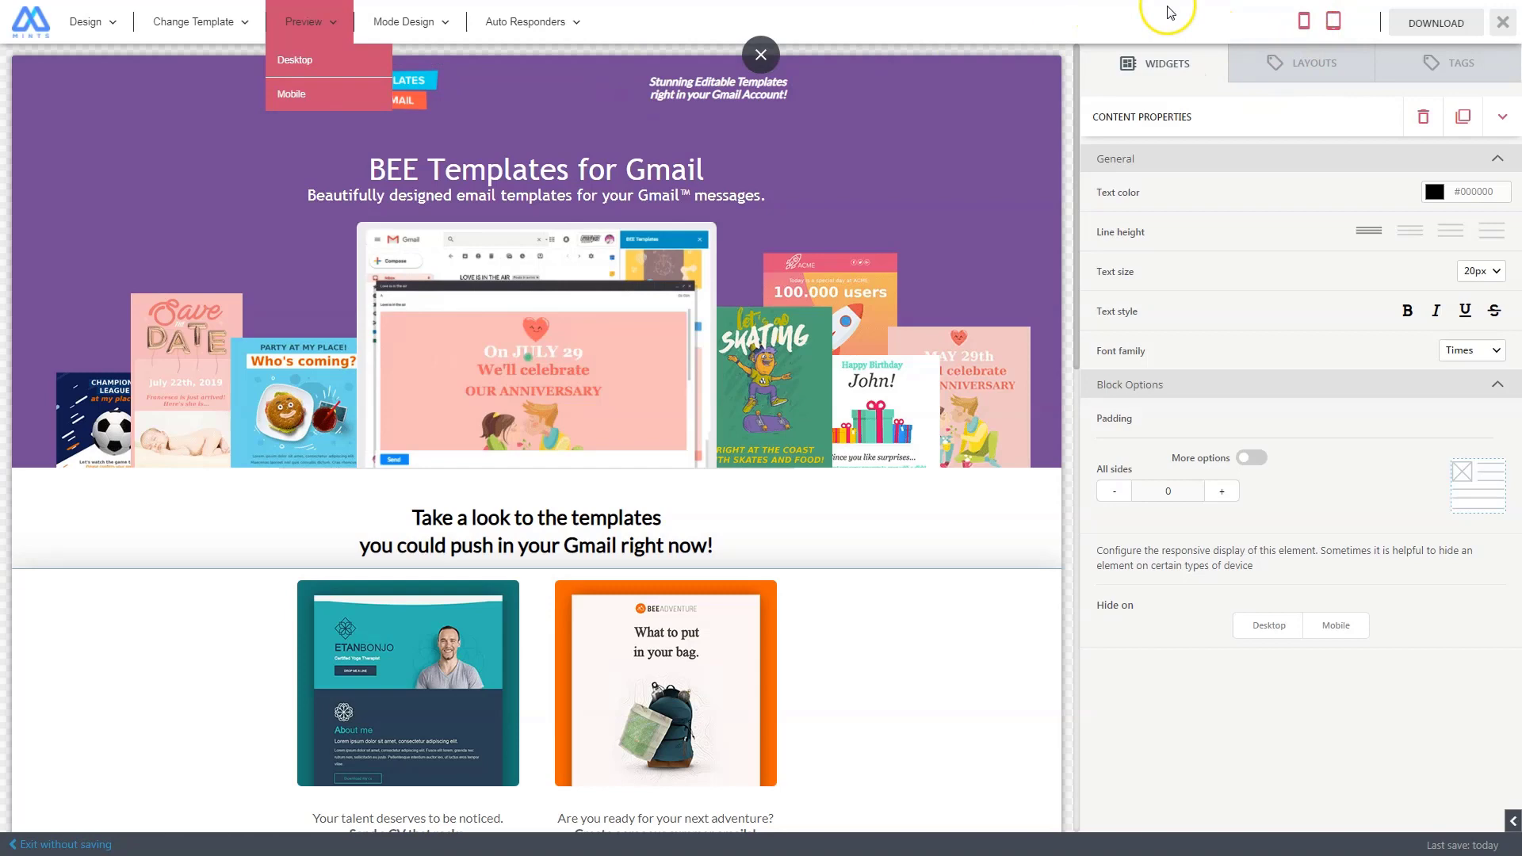
- Preview the page at mobile, then tablet, then back at desktop width
left_click(1303, 22)
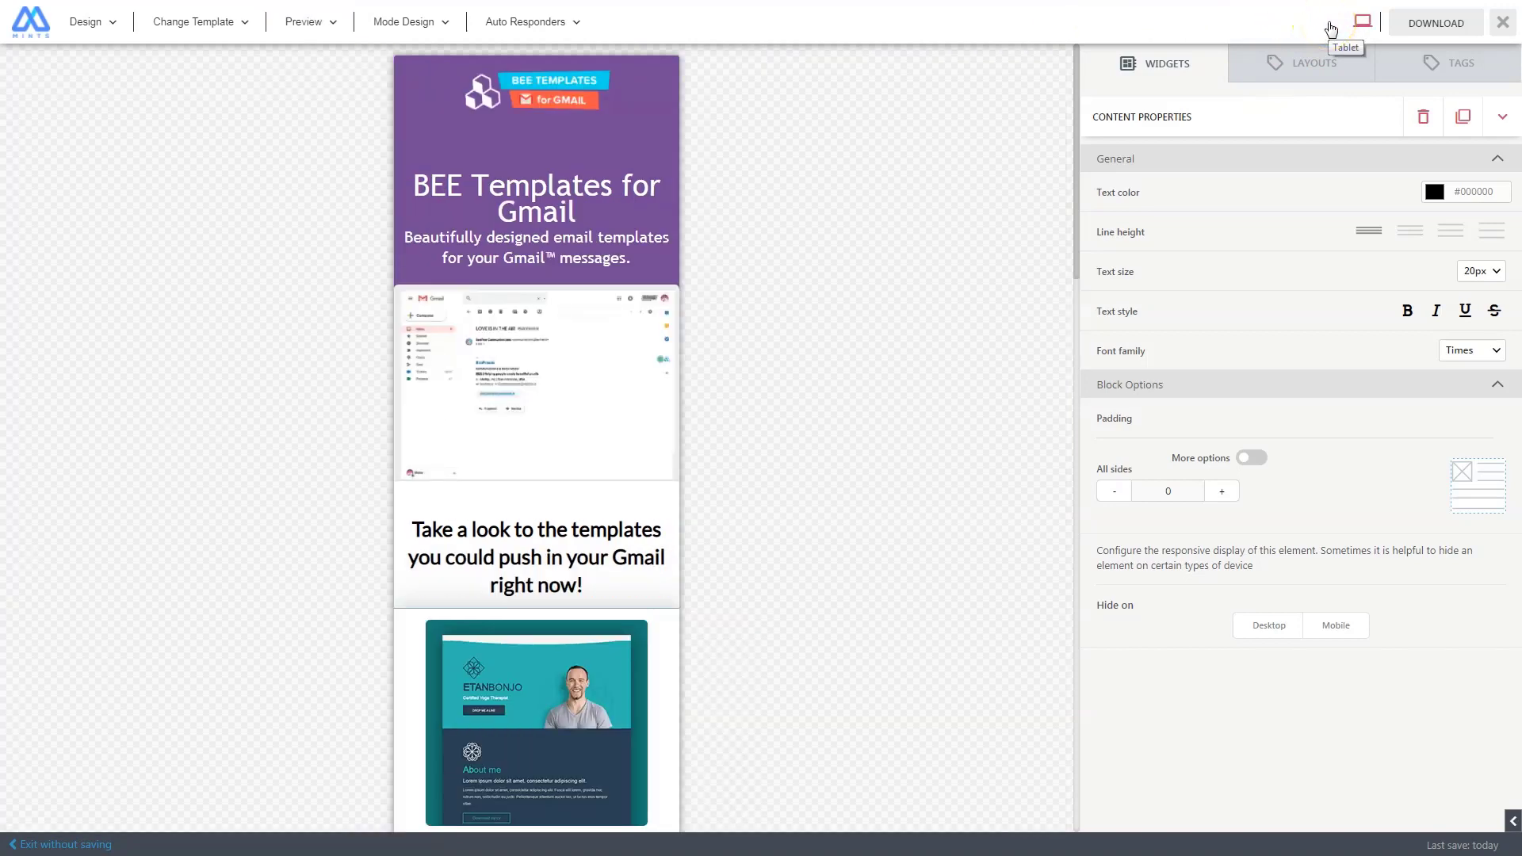
left_click(1330, 28)
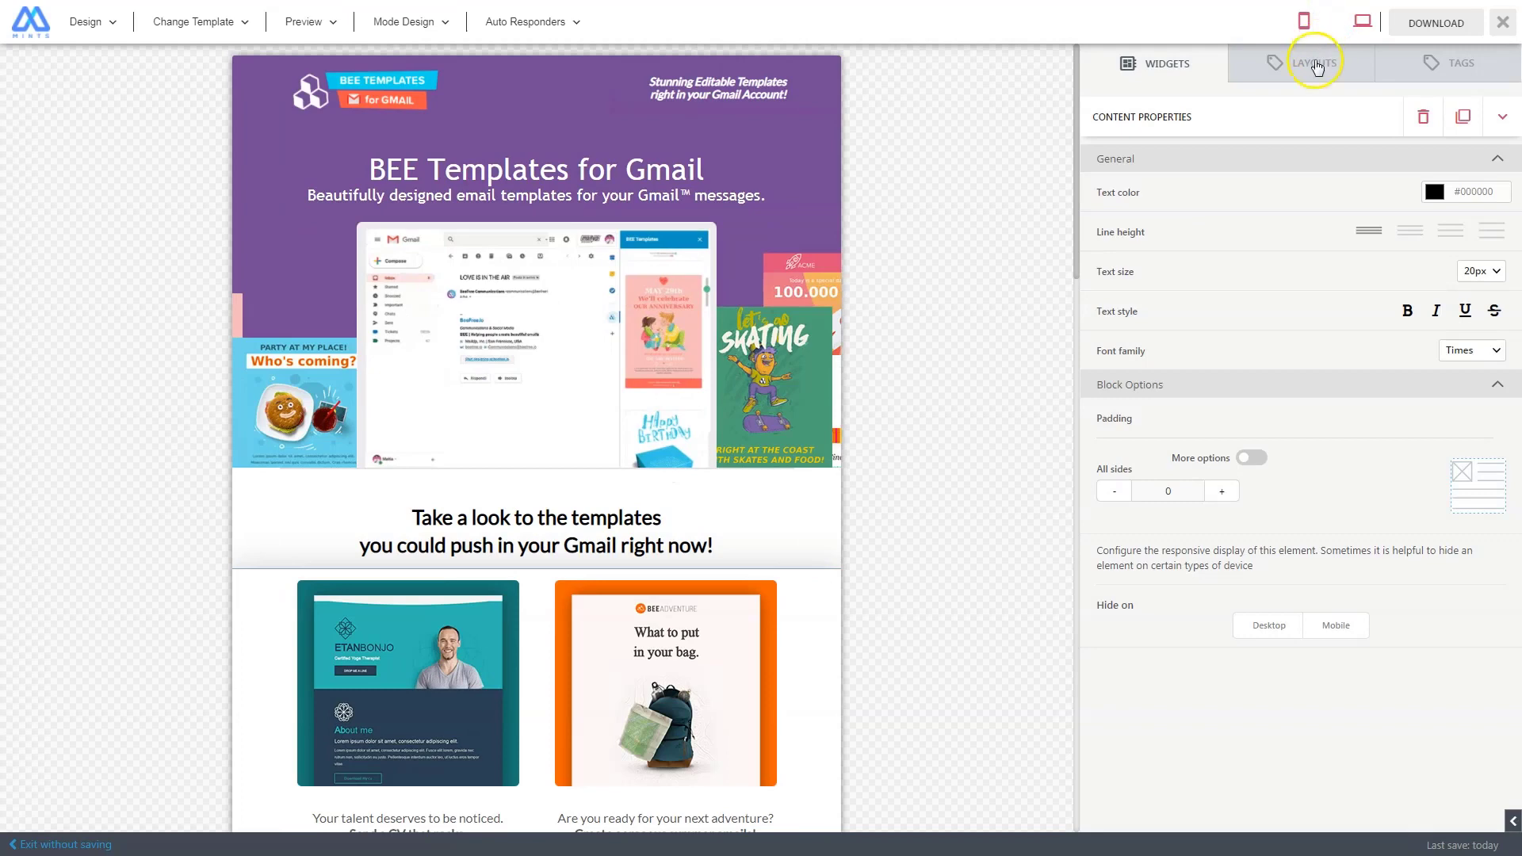
left_click(1365, 22)
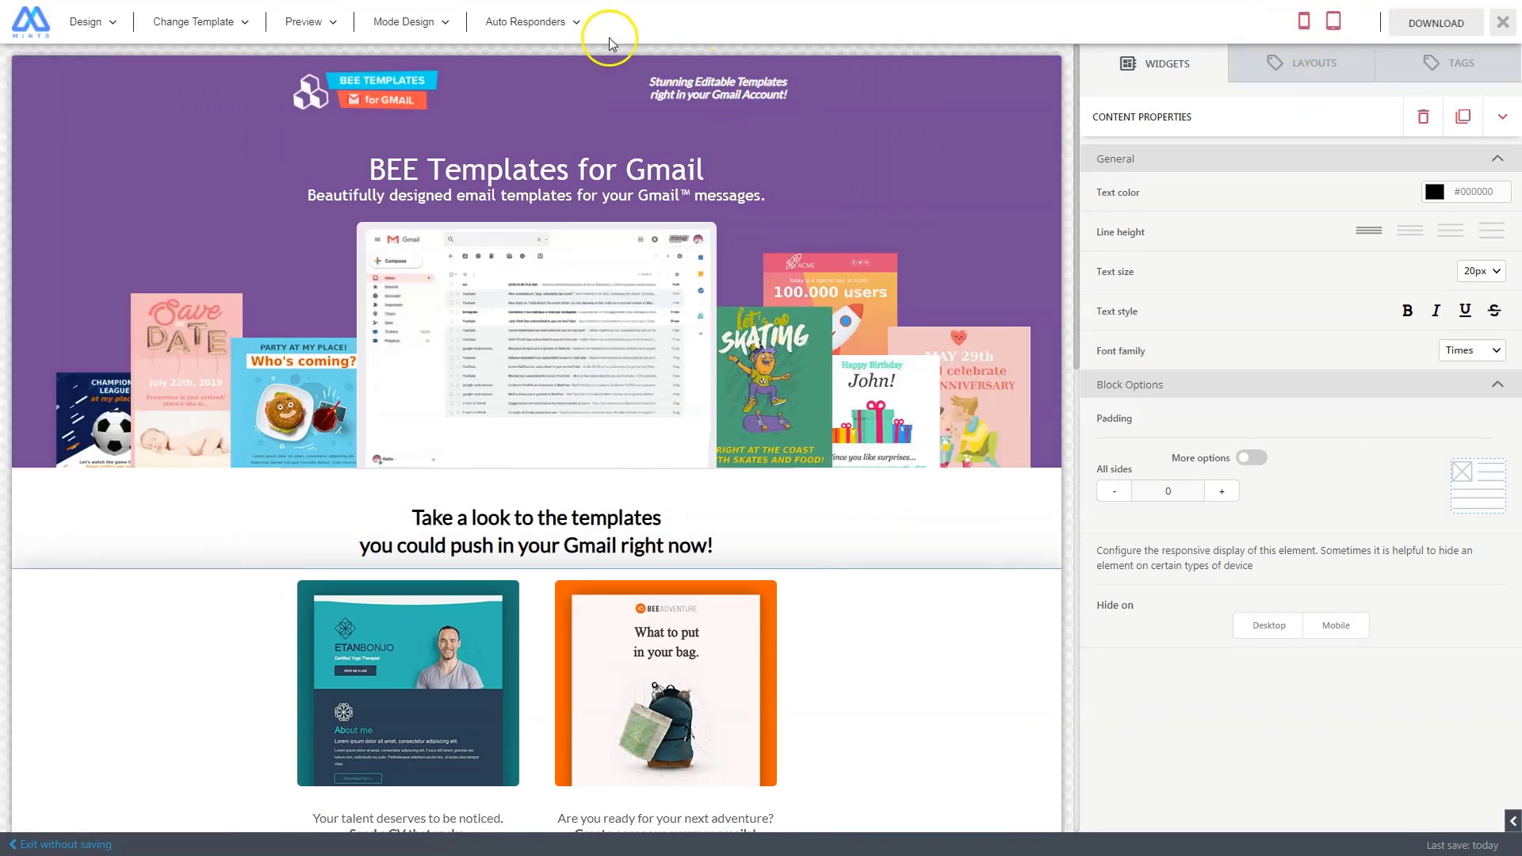
left_click(575, 24)
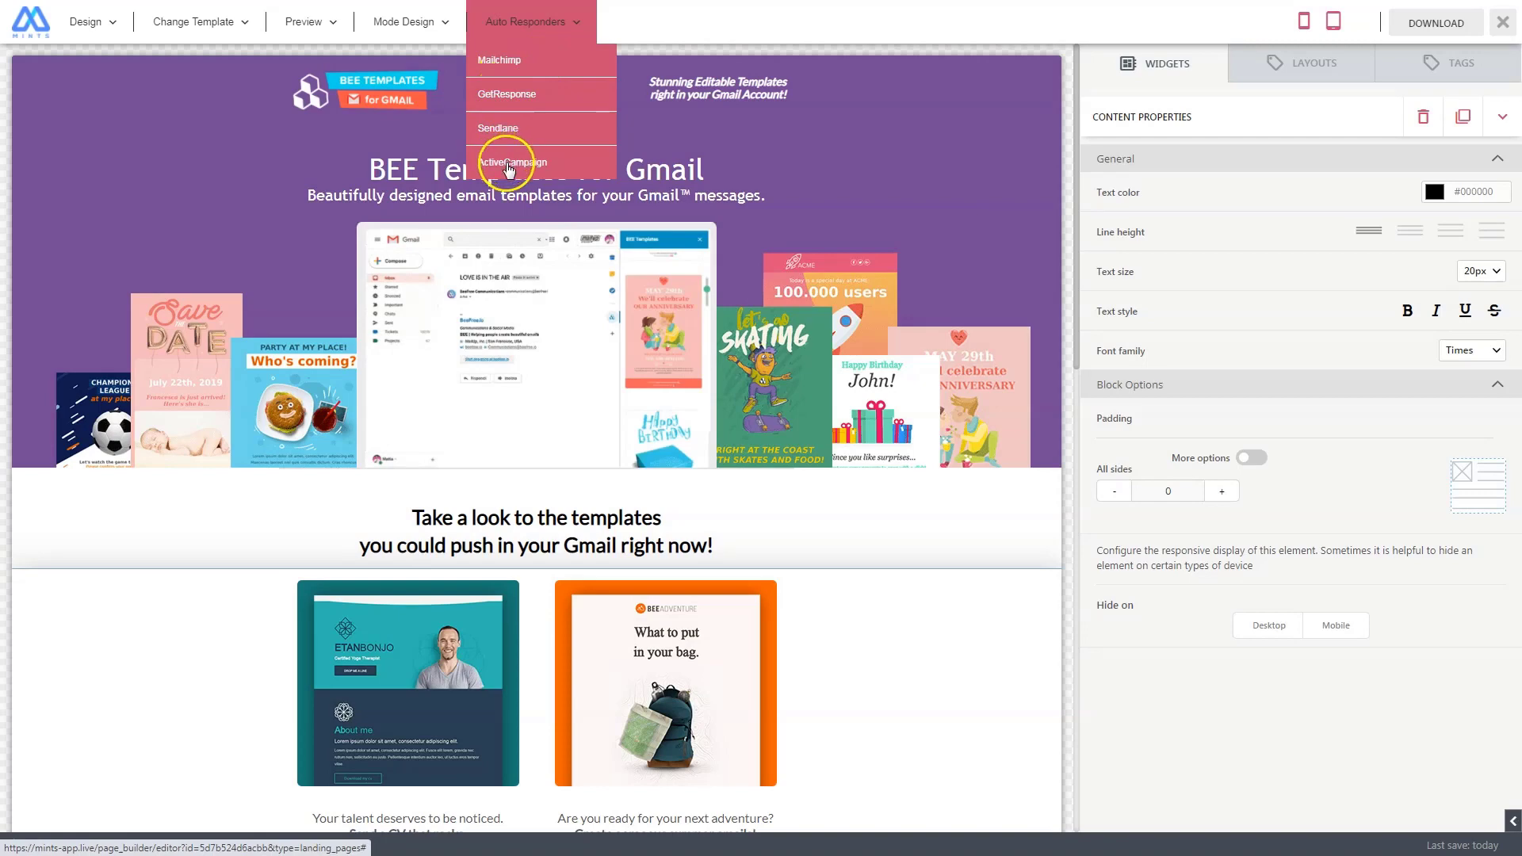
left_click(921, 611)
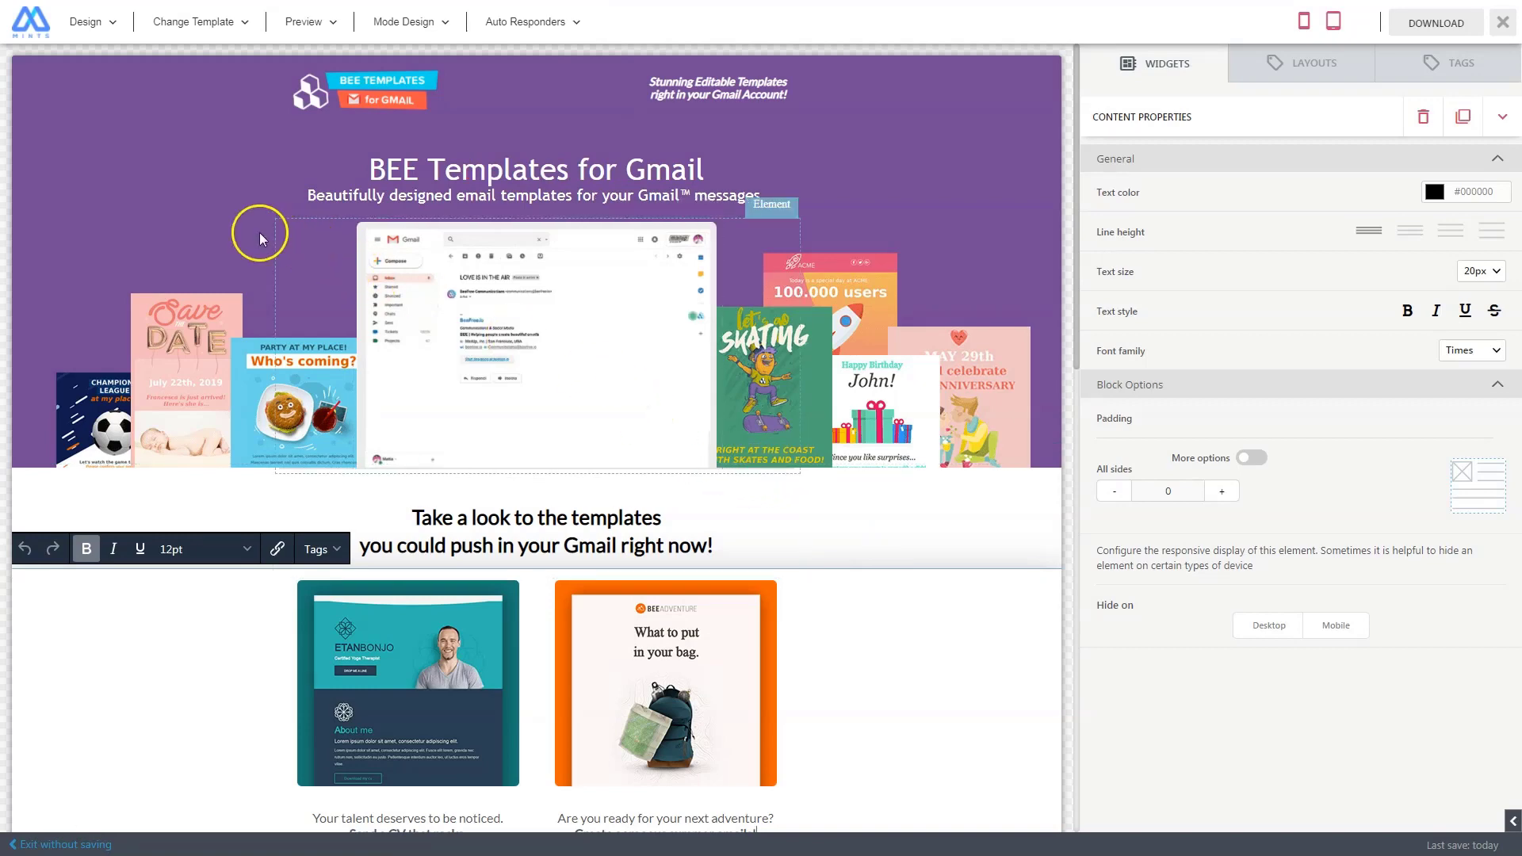
left_click(225, 211)
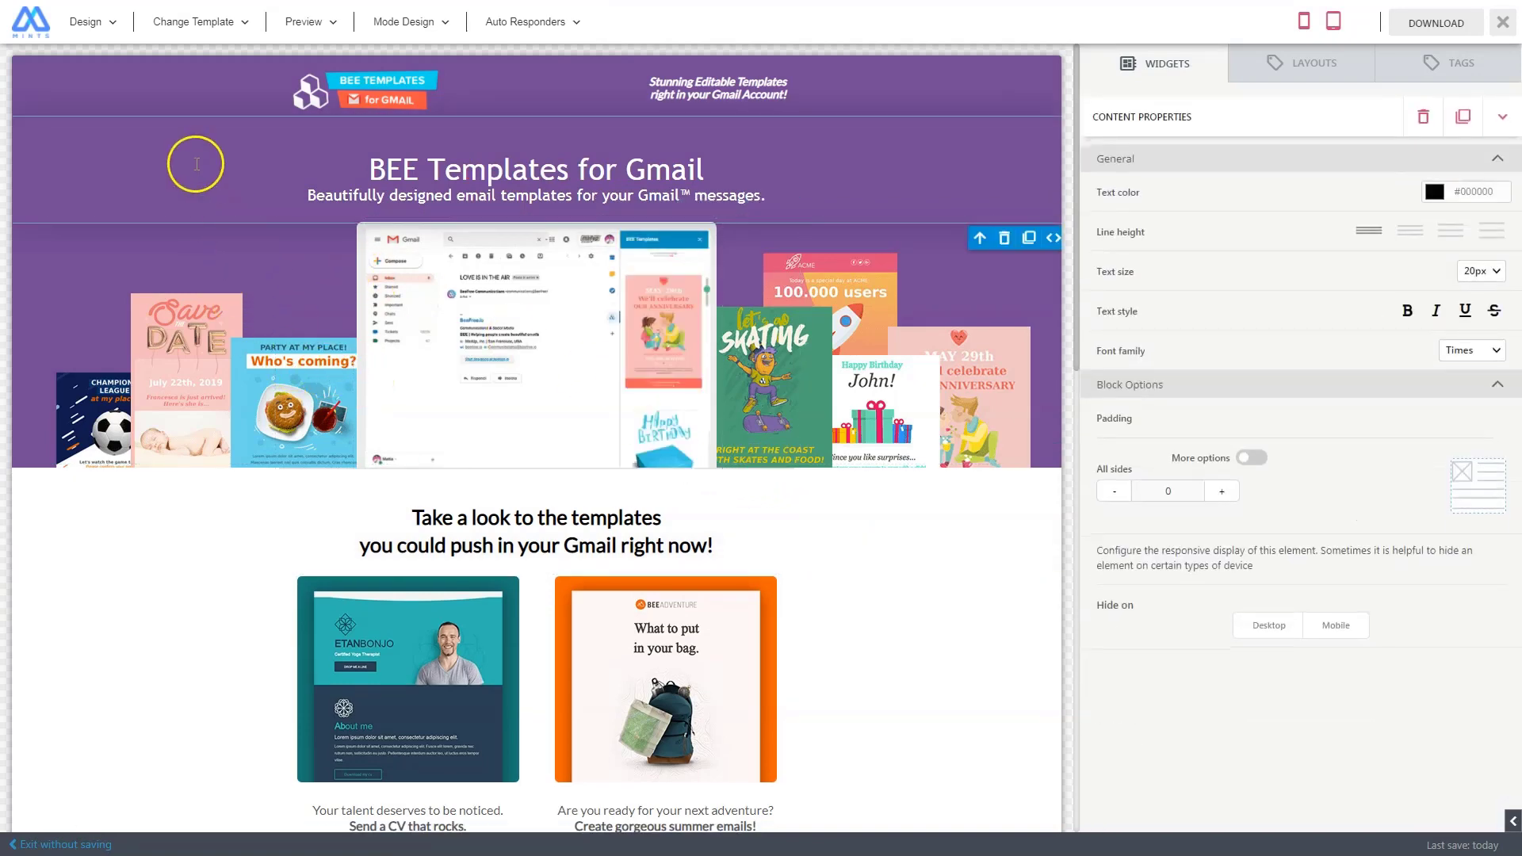
left_click(190, 161)
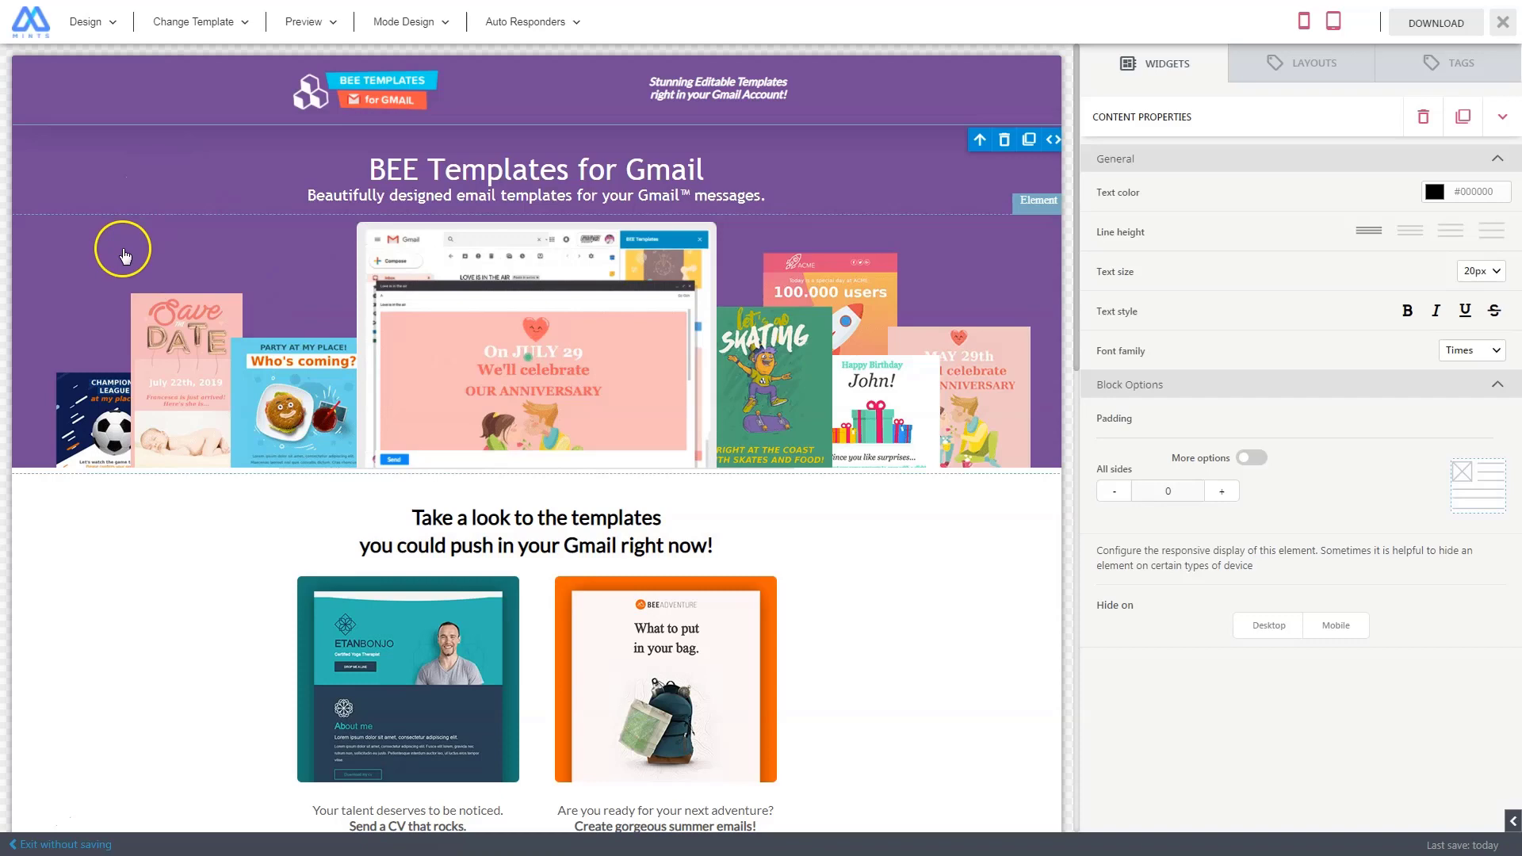
left_click(127, 244)
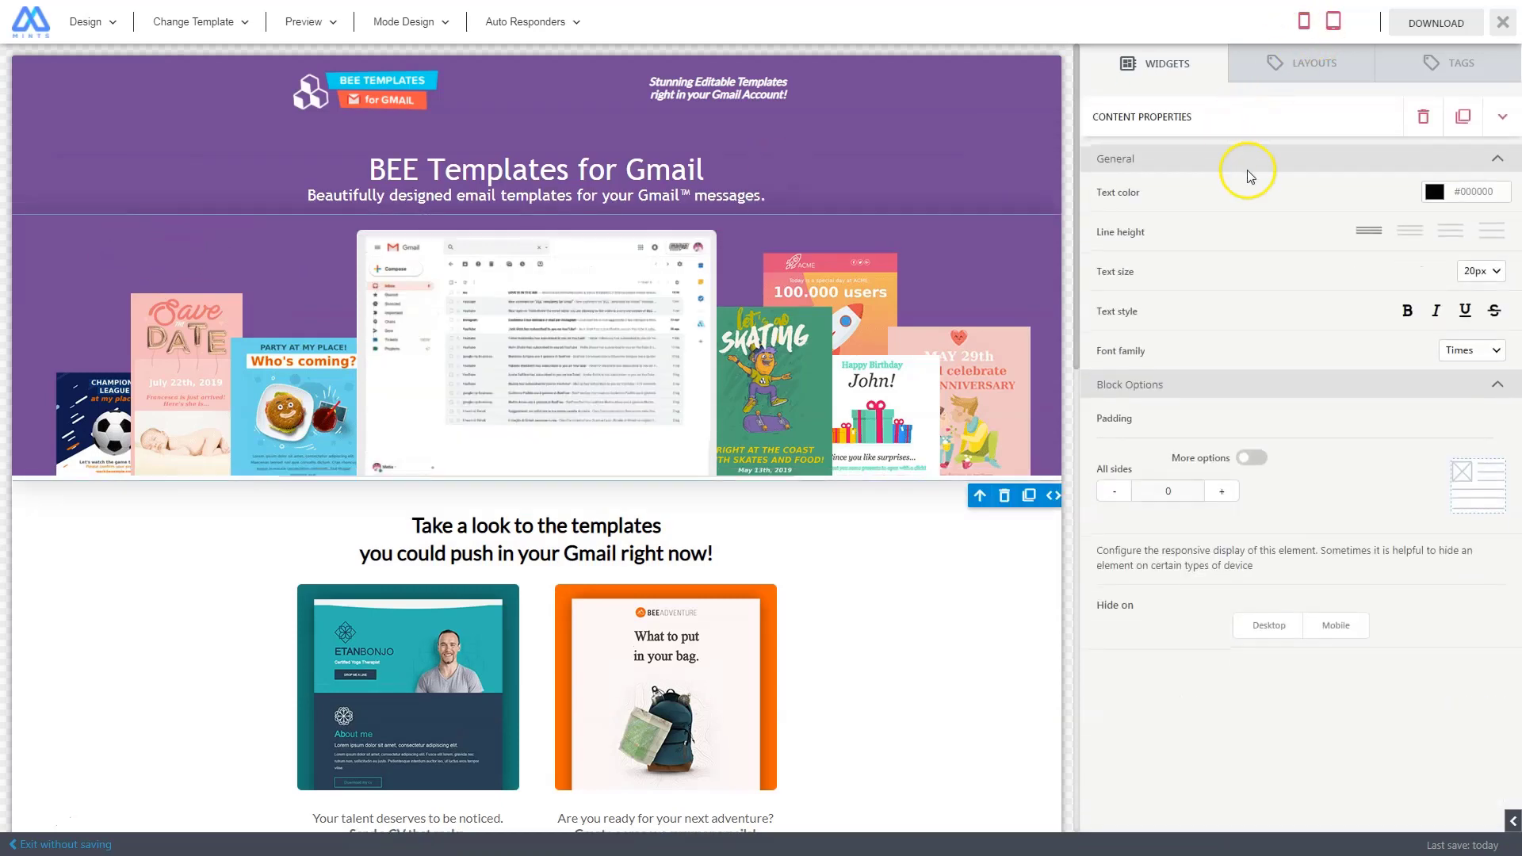
- Reopen the widget library and show more widgets, including Jumbotron, Navbar, Panel and form elements
left_click(1516, 118)
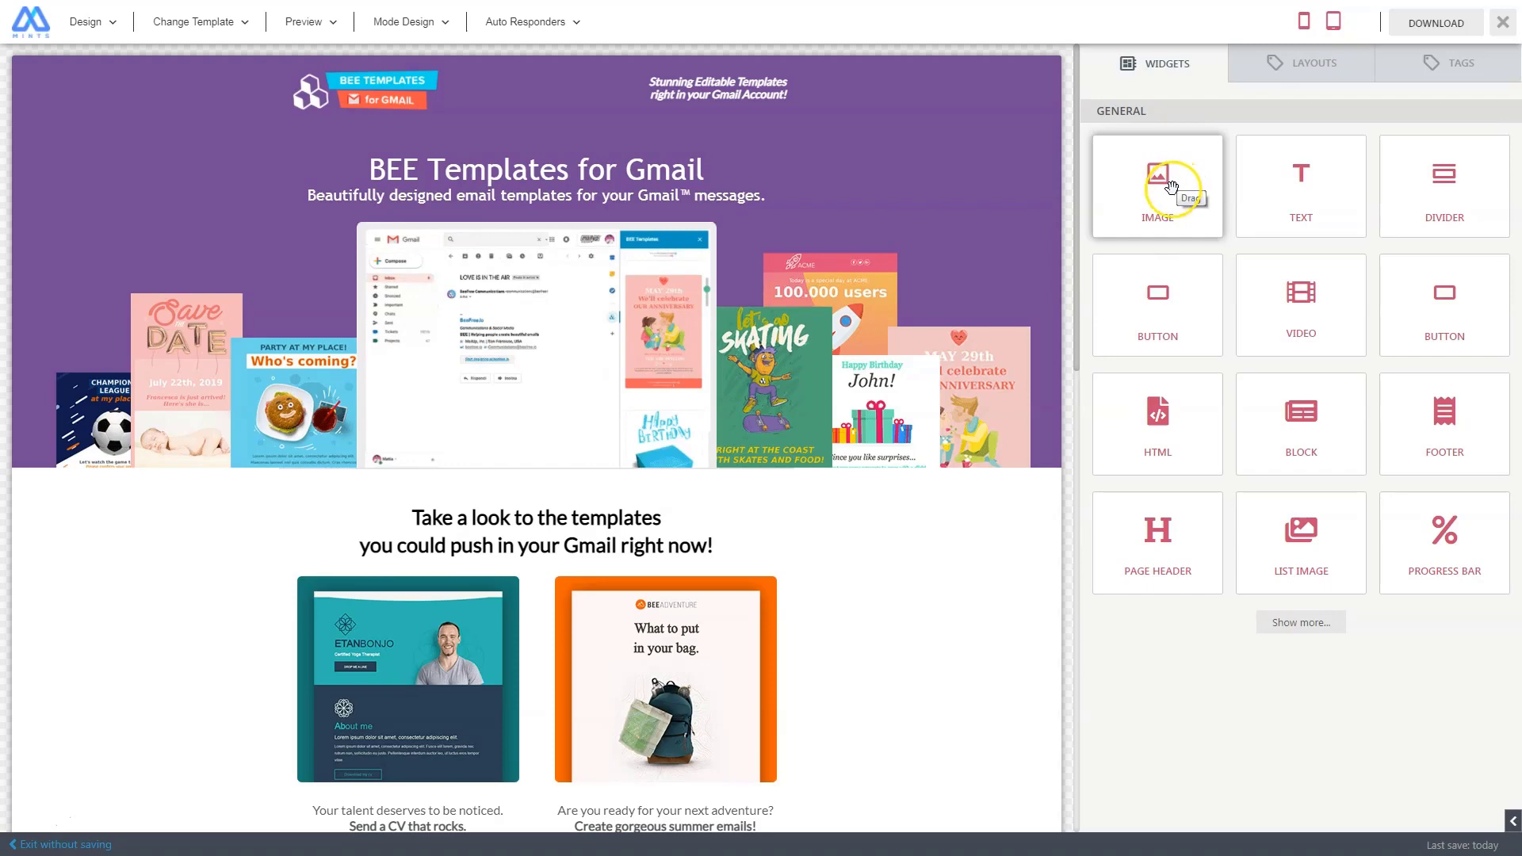
mouse_move(1168, 191)
left_mouse_down()
mouse_move(938, 217)
mouse_move(1097, 170)
mouse_move(1151, 176)
left_mouse_up()
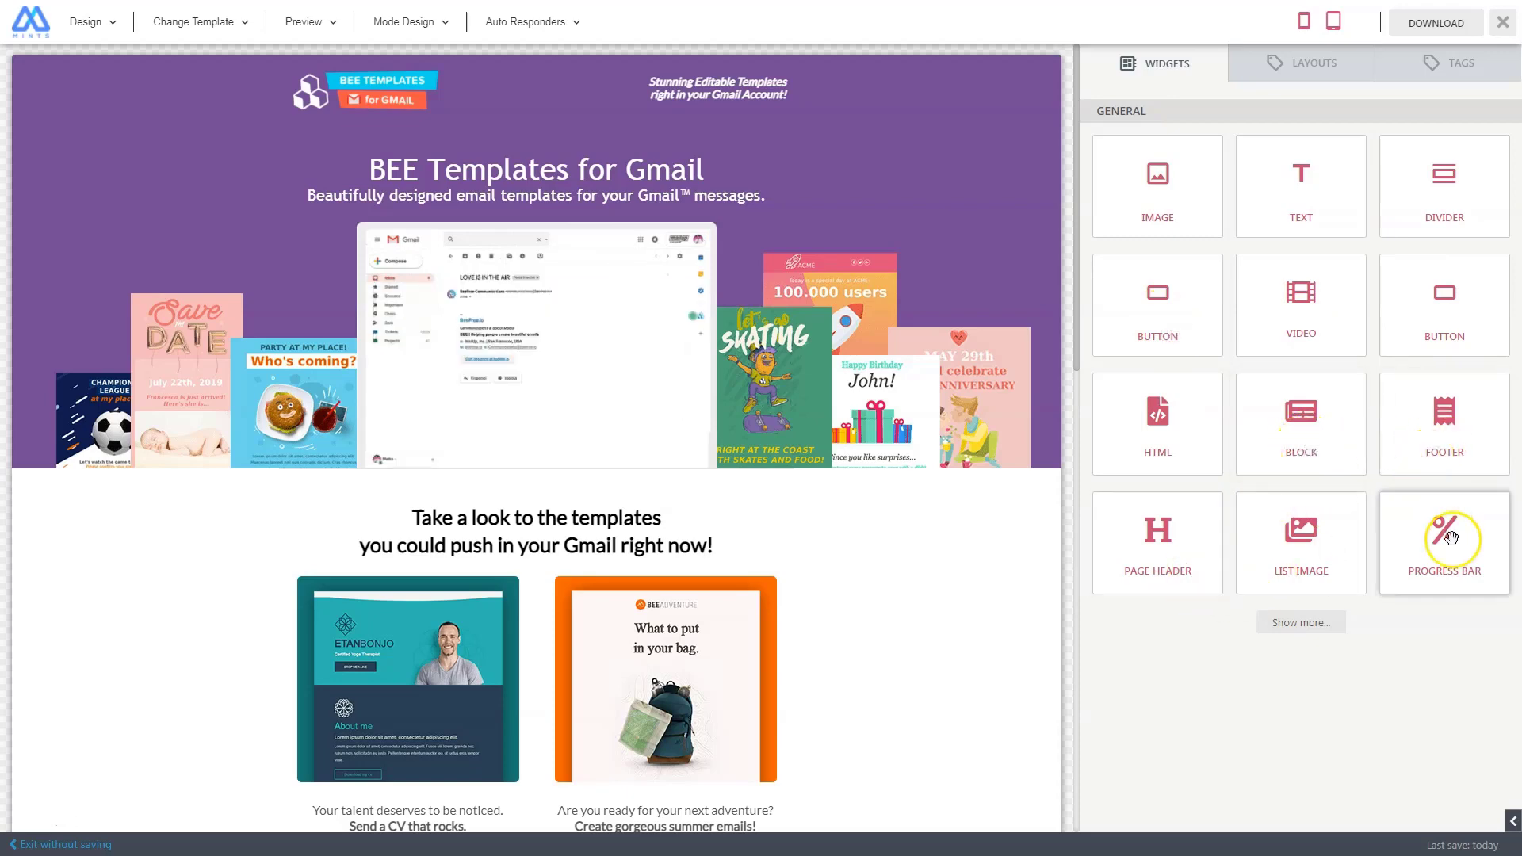
left_click(1319, 626)
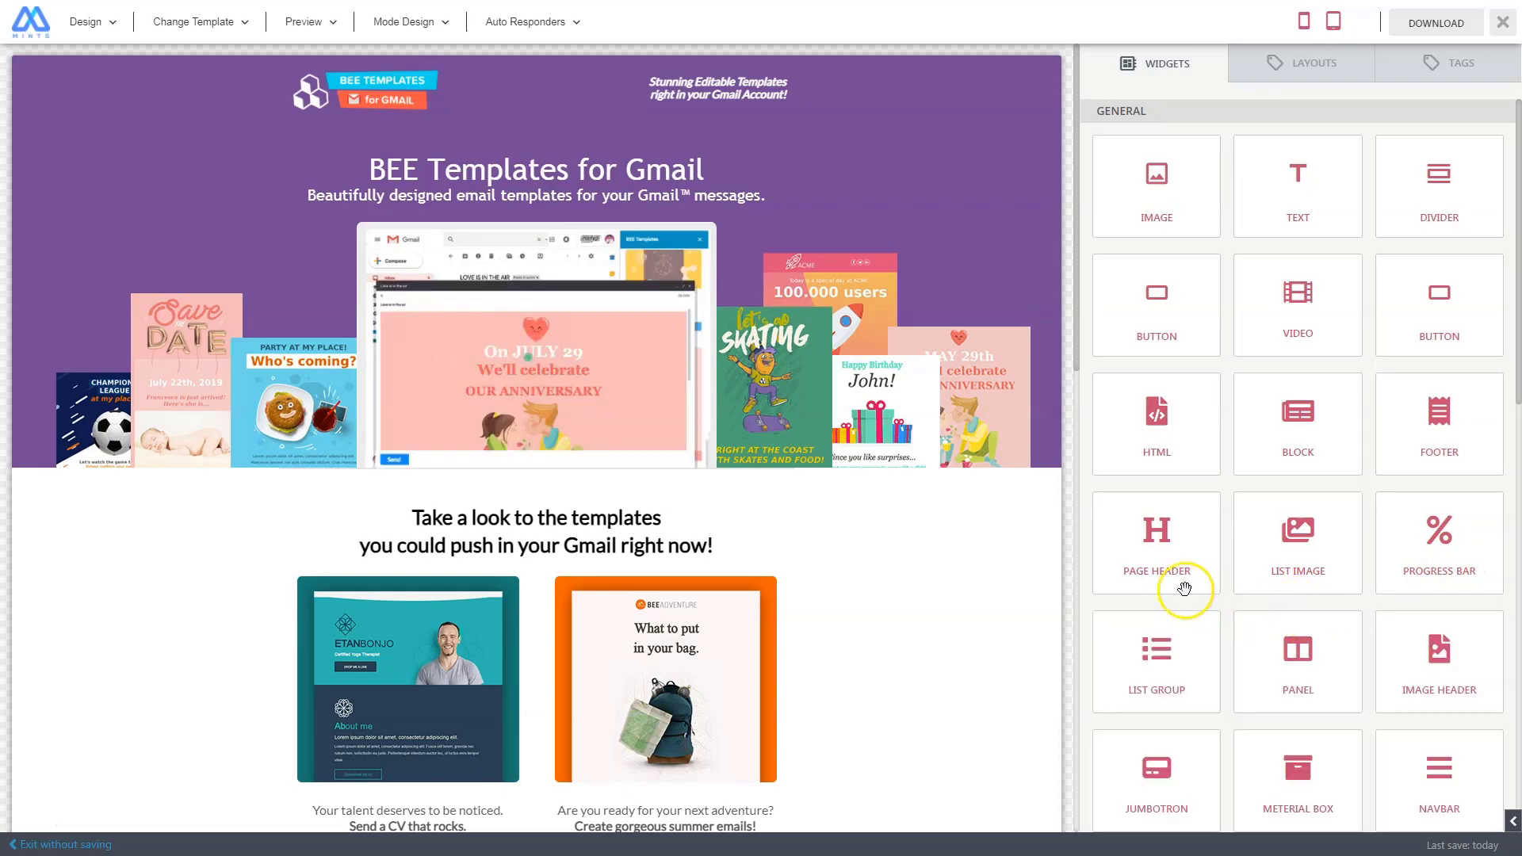
scroll(1204, 602, "down", 10)
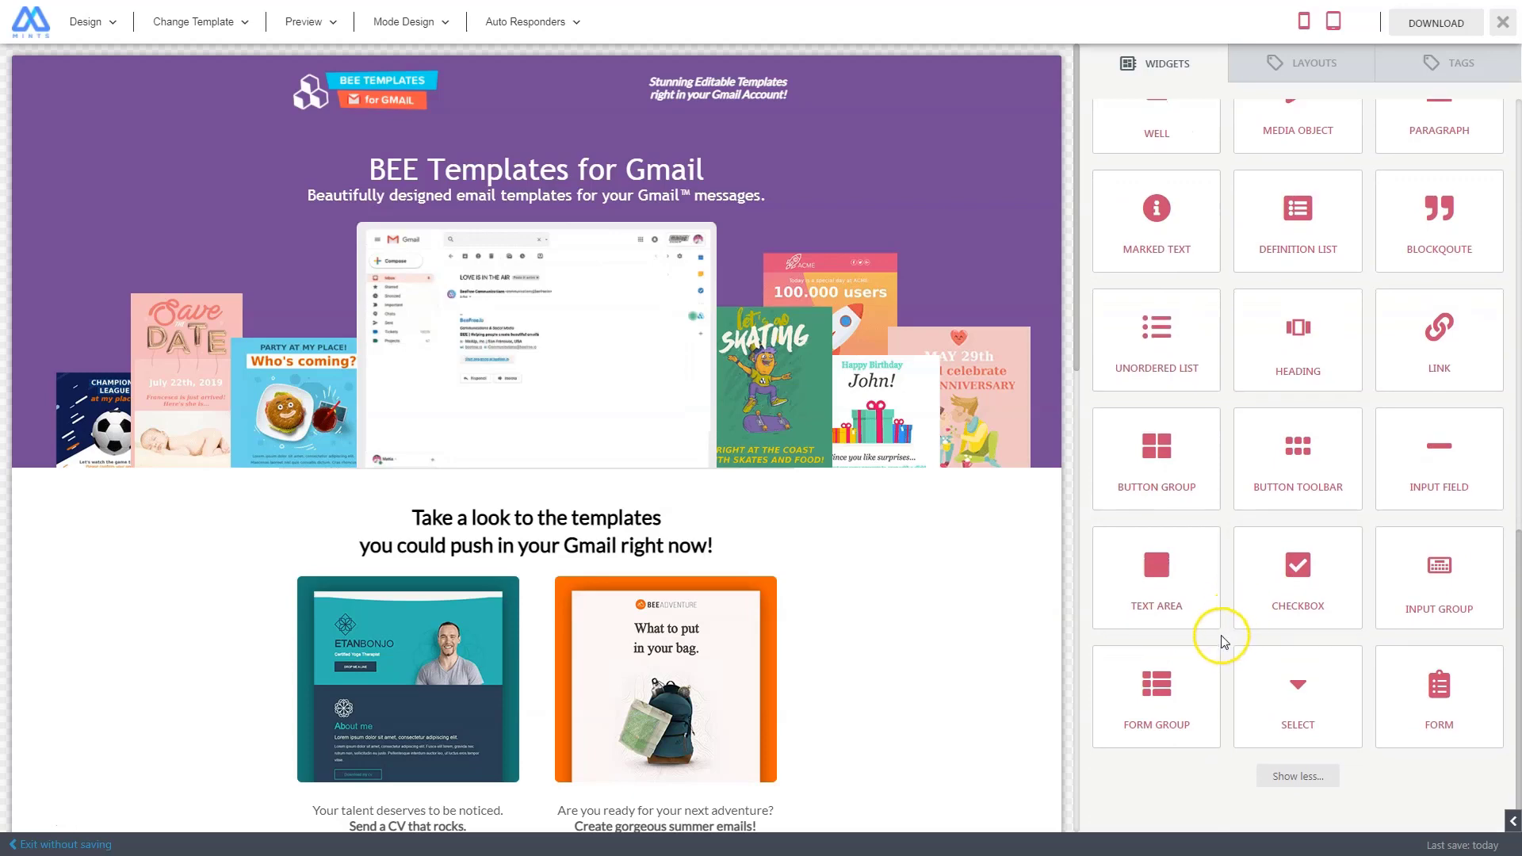
scroll(1225, 626, "up", 8)
scroll(1221, 631, "up", 5)
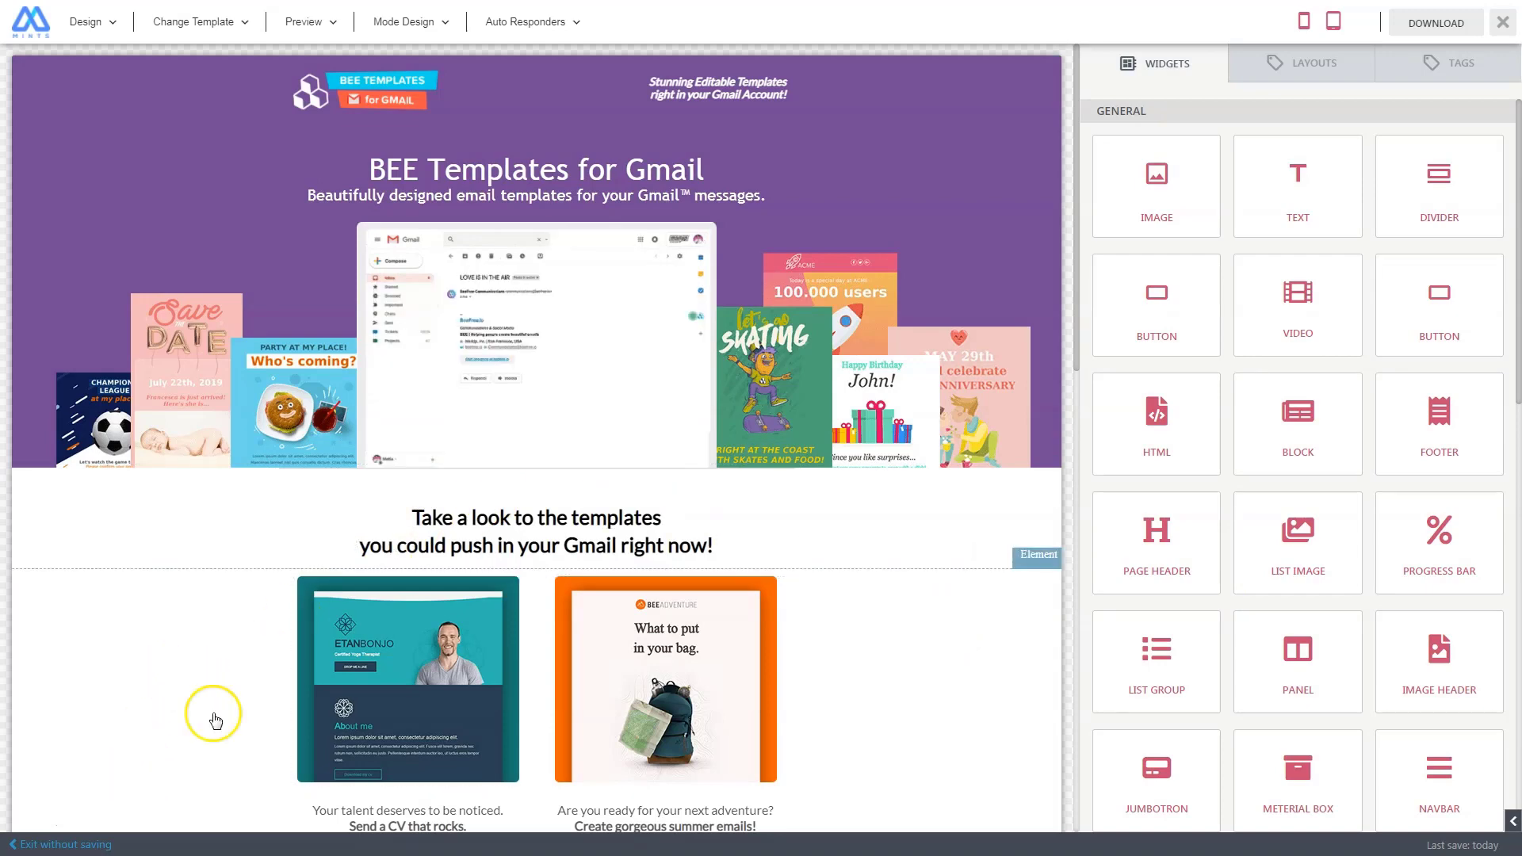
left_click(1304, 64)
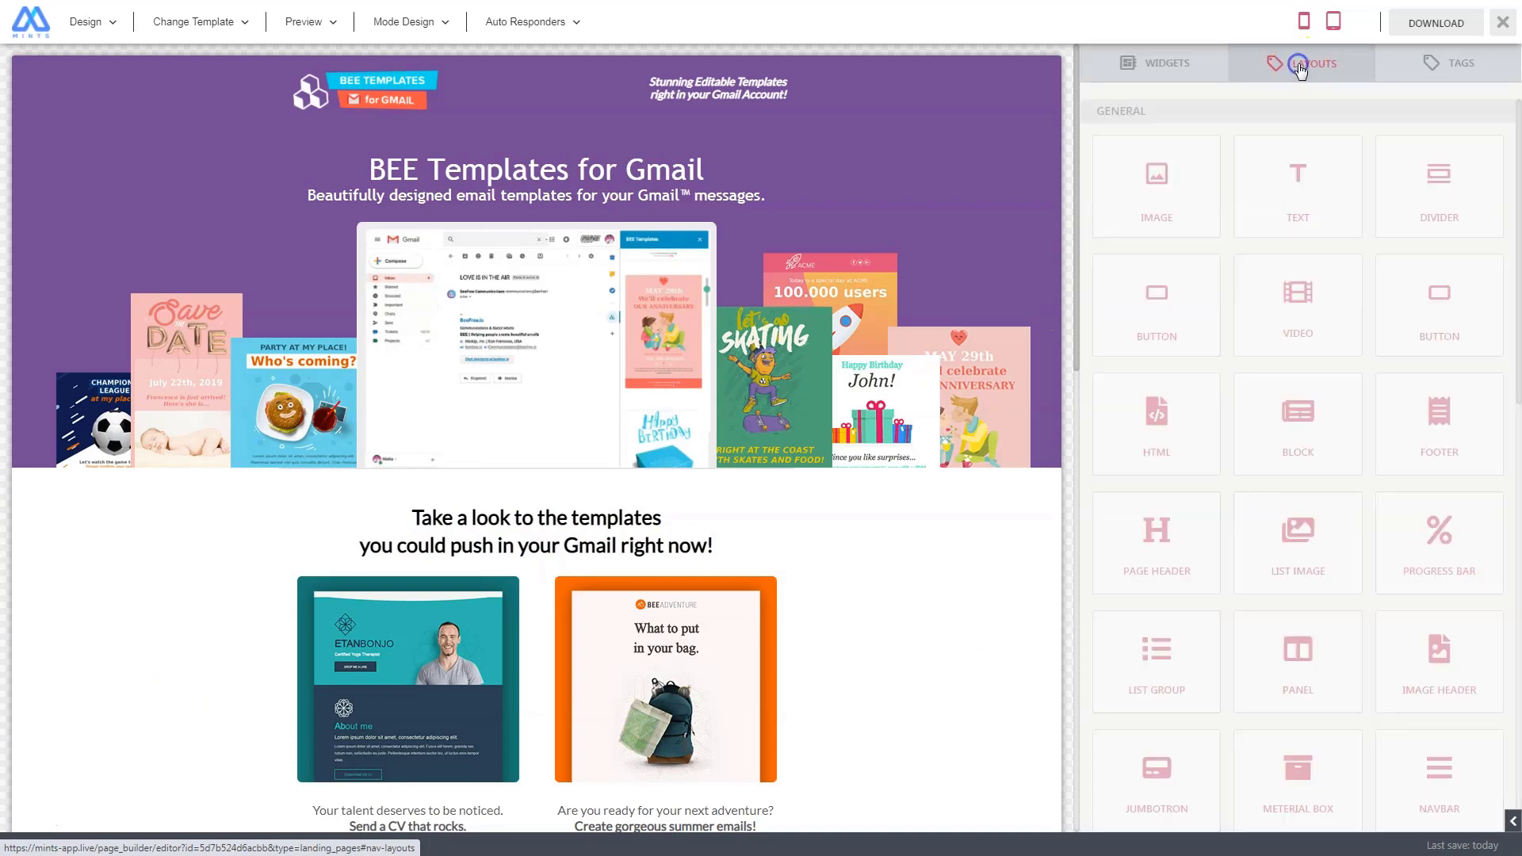
left_click(1457, 61)
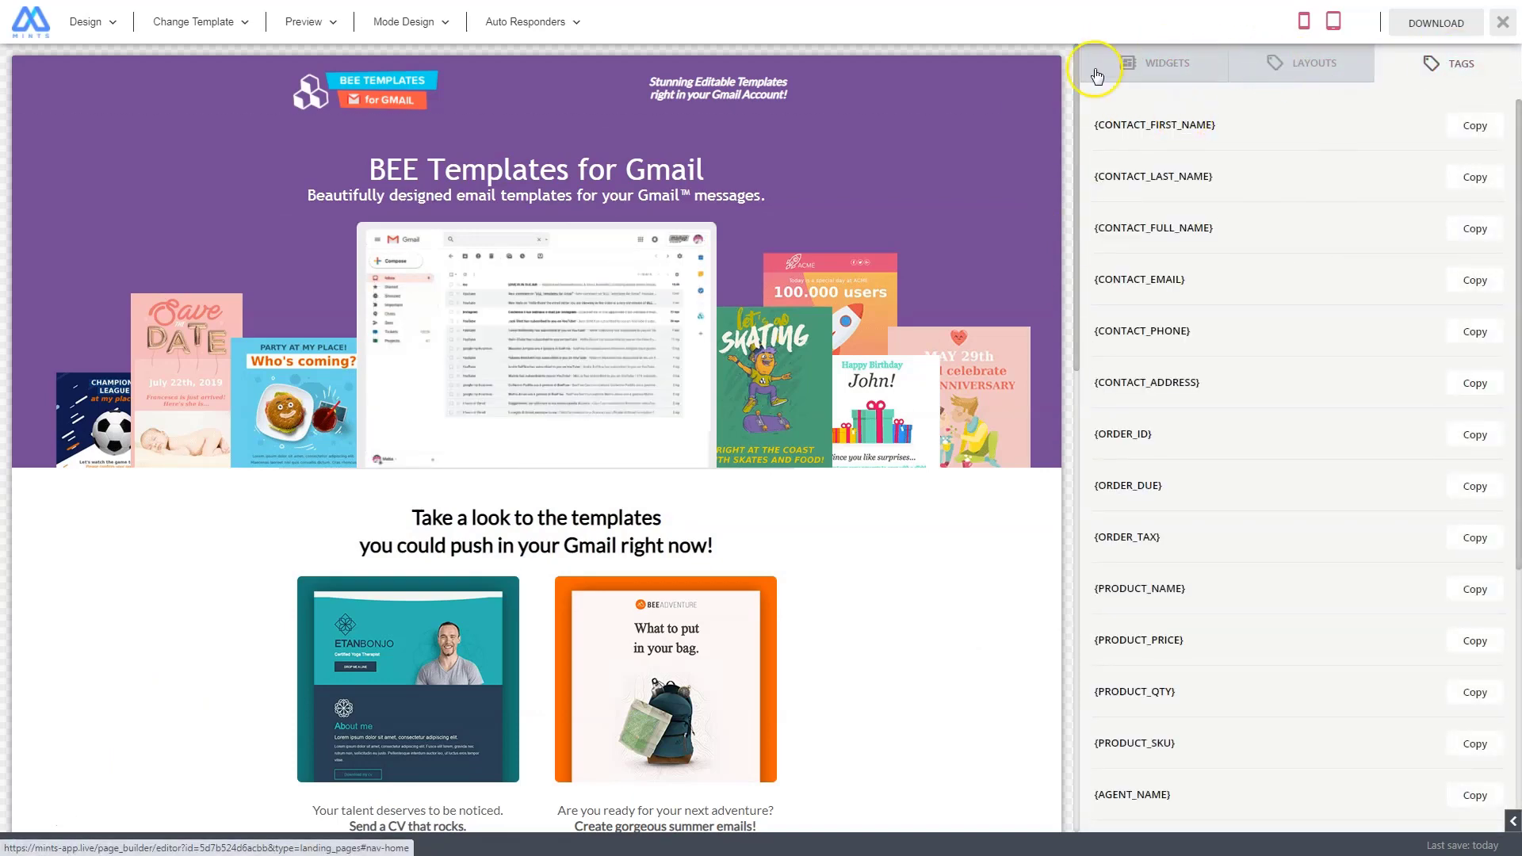
left_click(1157, 69)
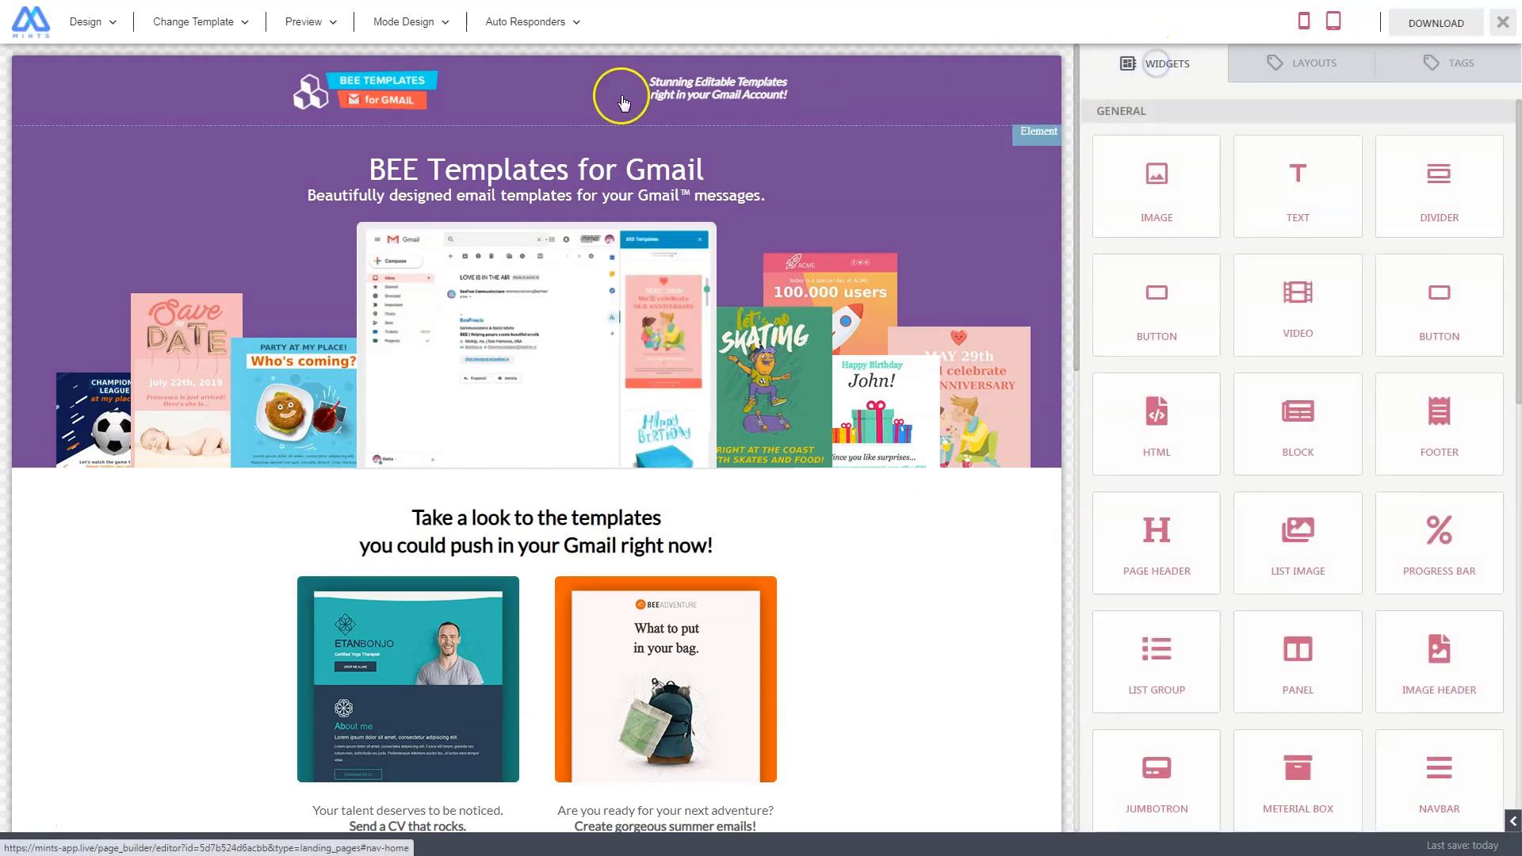
- Exit the template editor without saving and go to the Email Campaign section
left_click(35, 843)
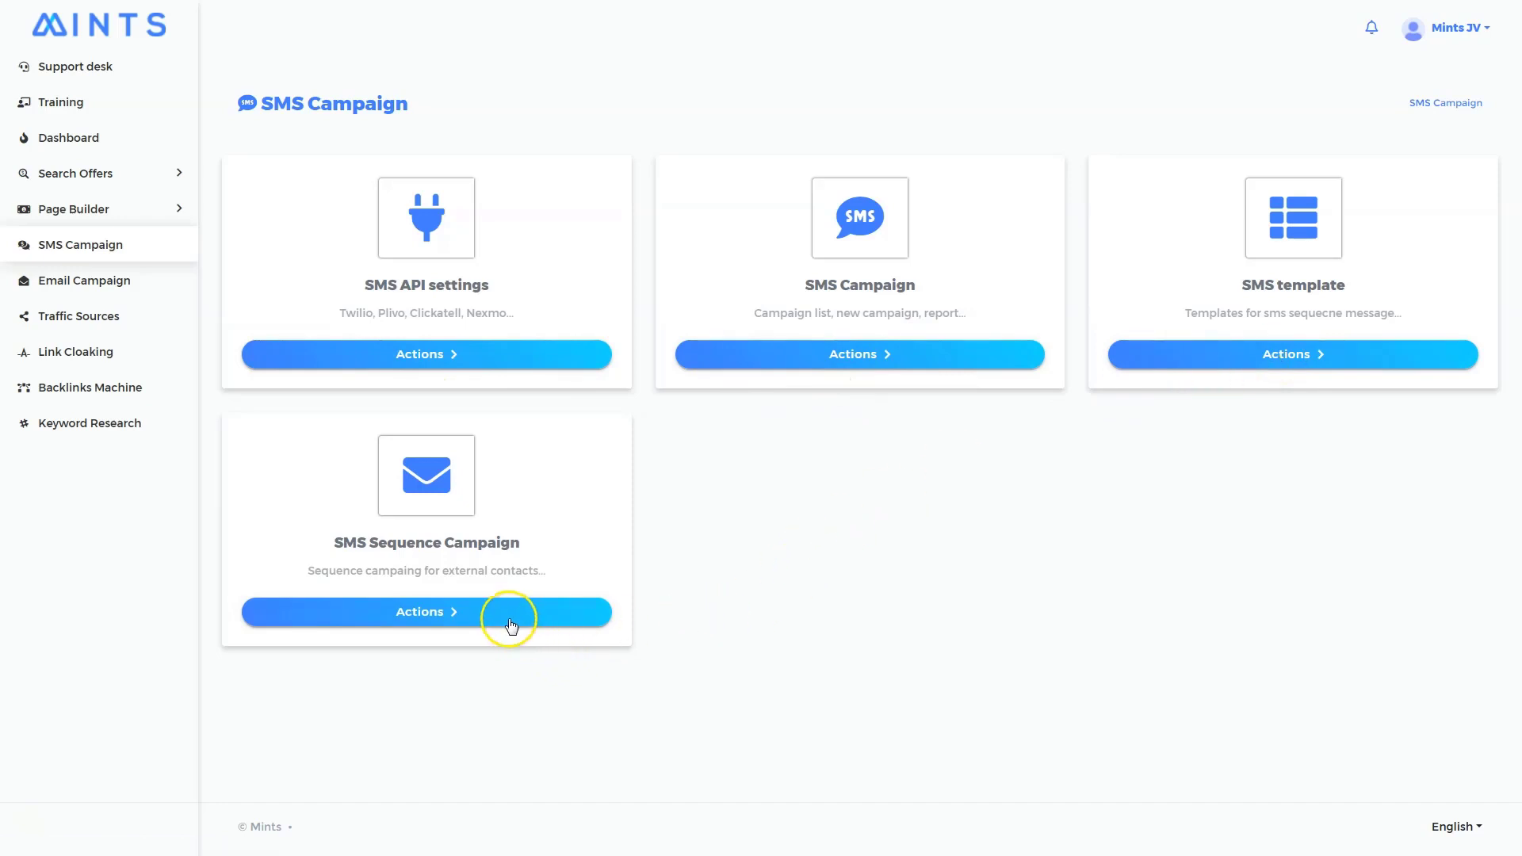
left_click(129, 283)
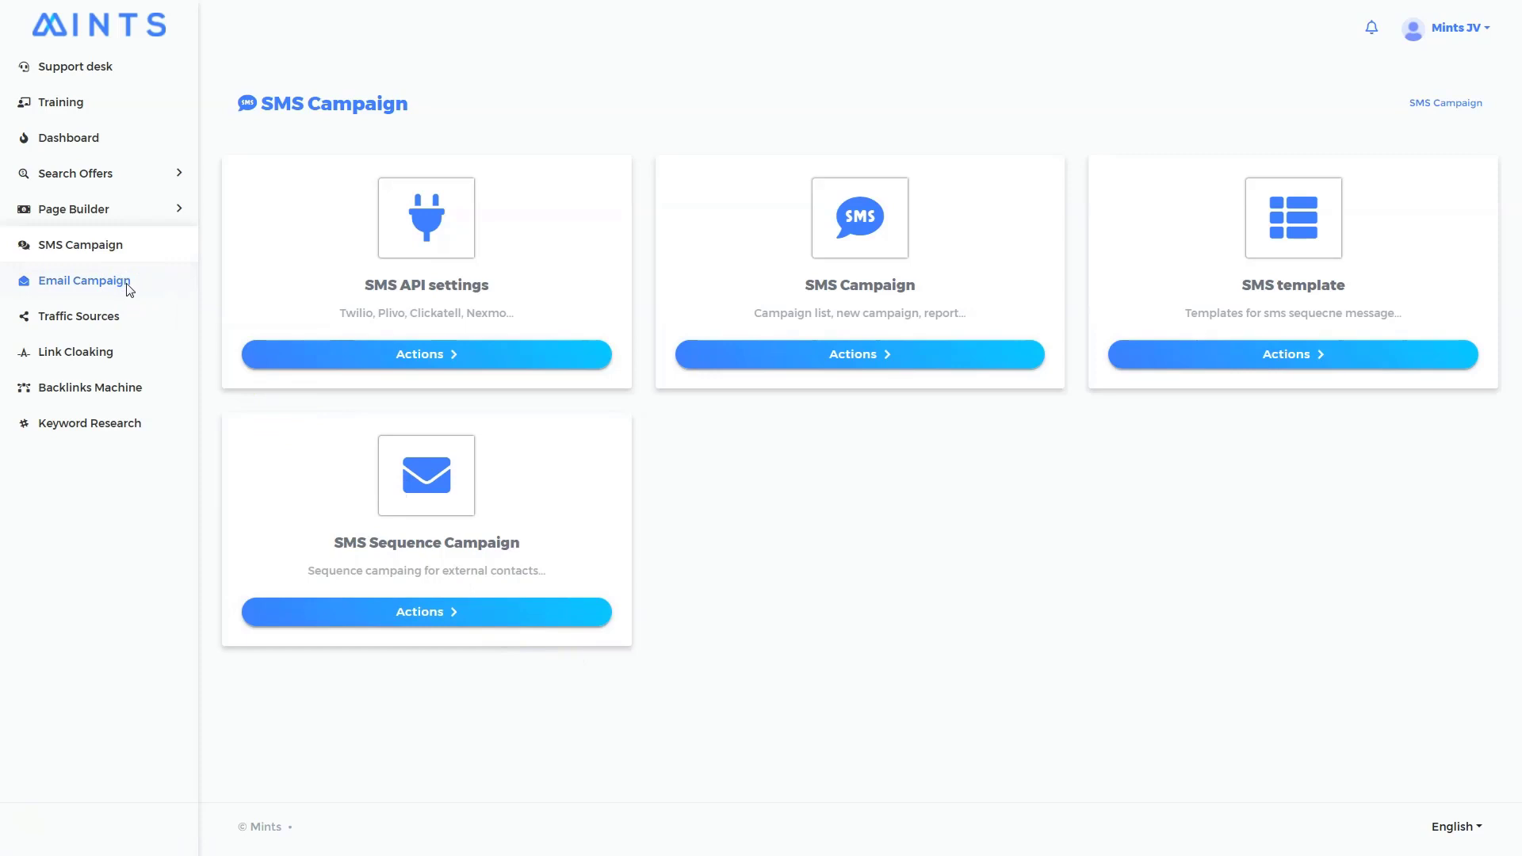
left_click(95, 295)
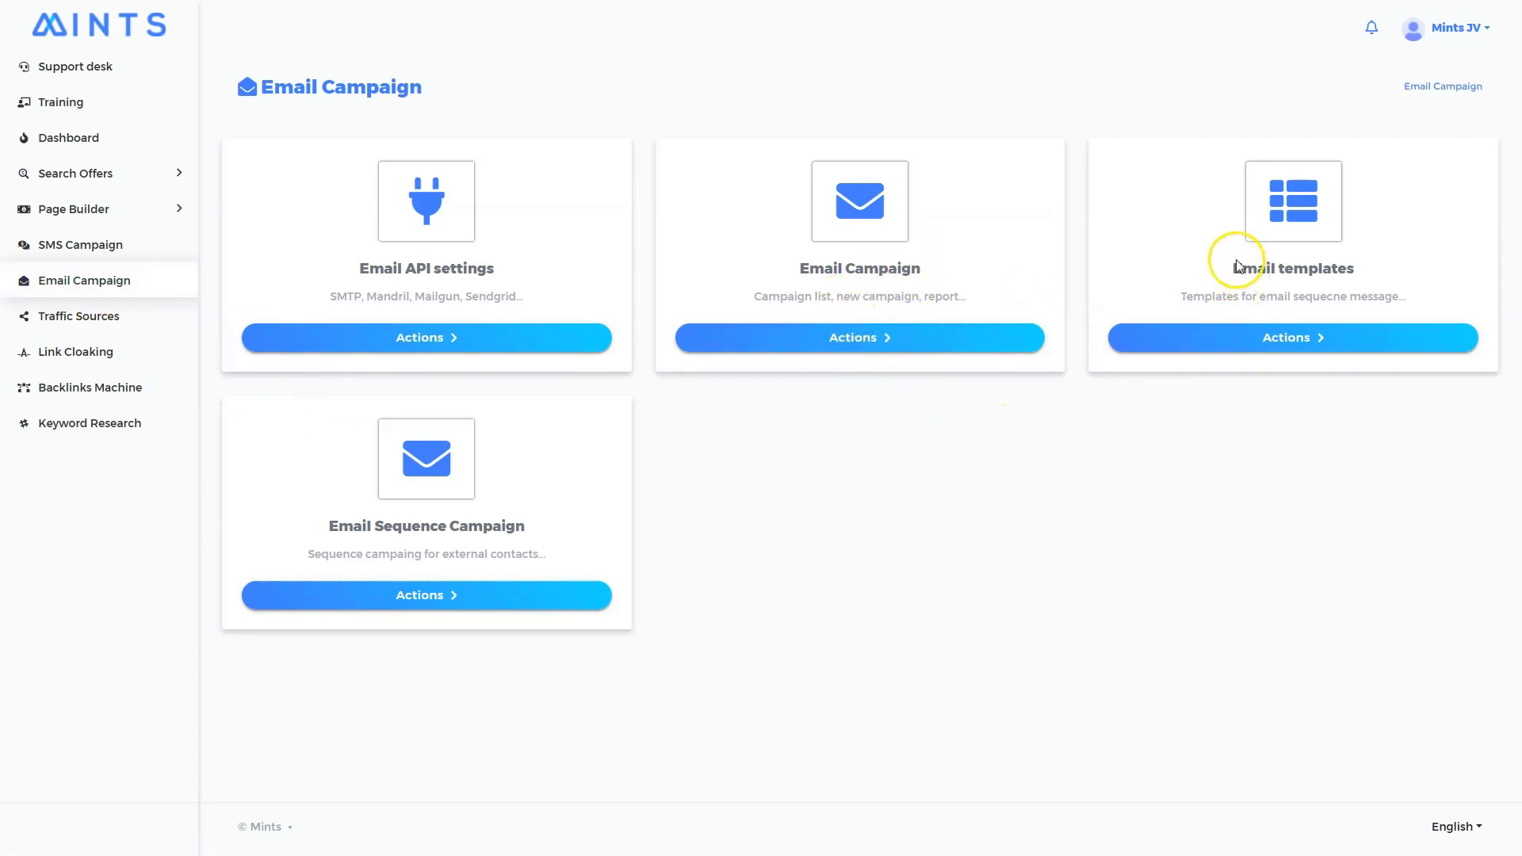
- Open Traffic Sources and browse the social channel grid from Facebook to Snapfish
left_click(102, 325)
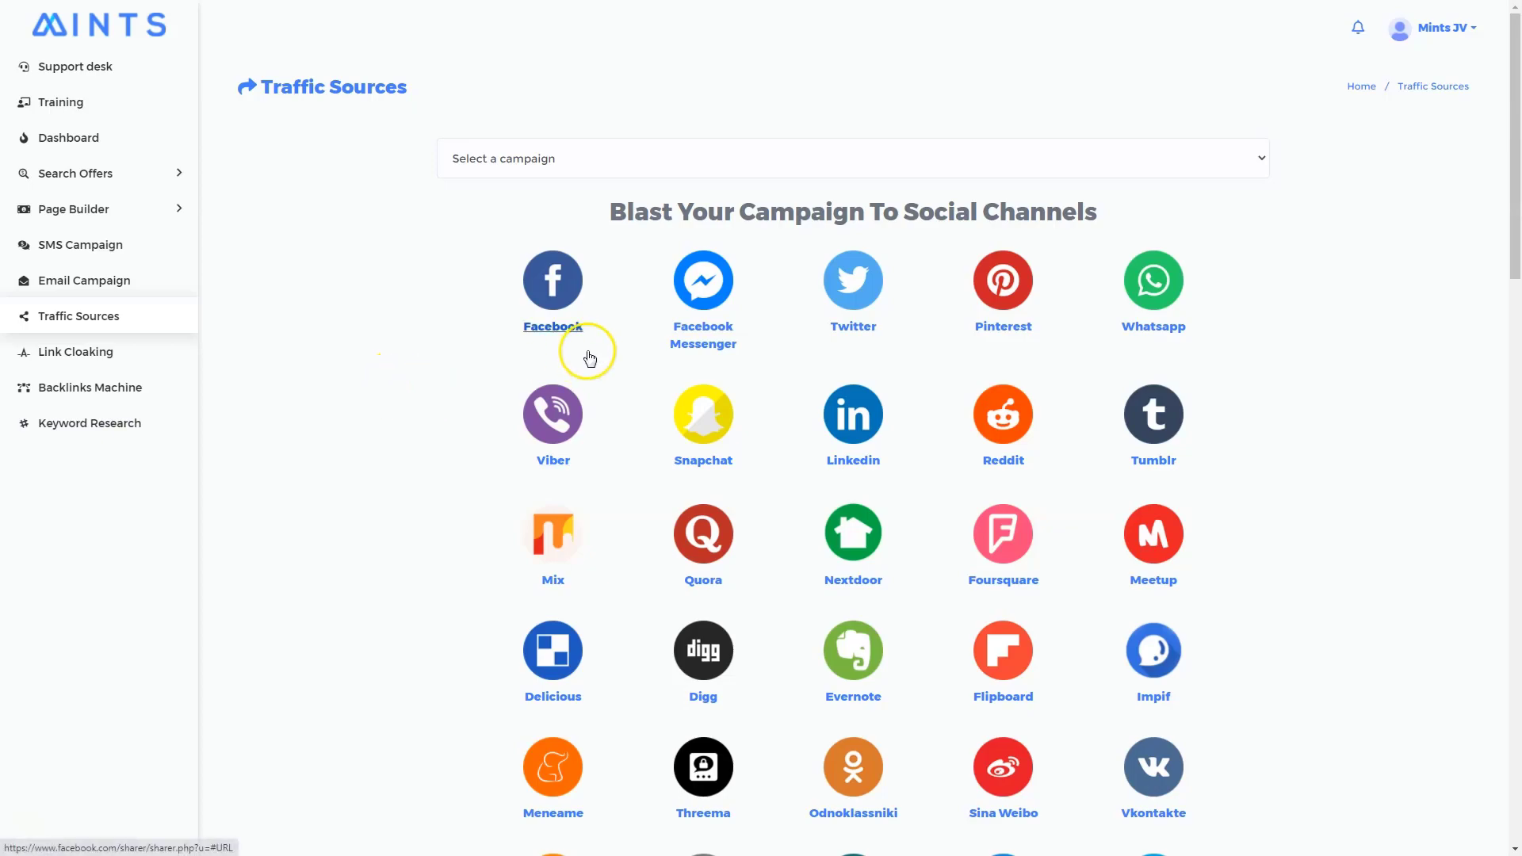
scroll(1270, 510, "down", 13)
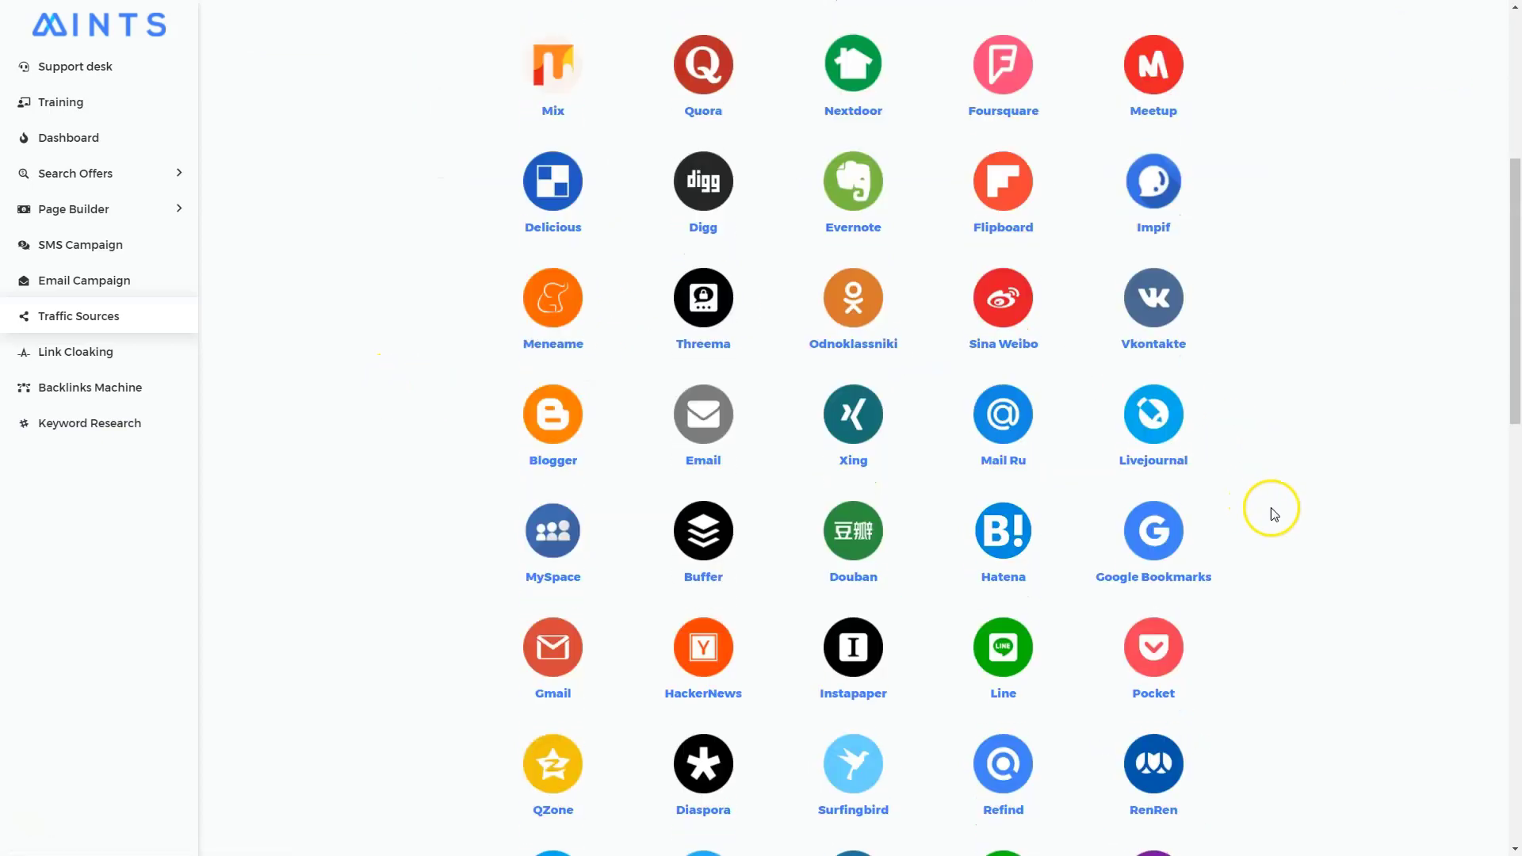
scroll(1271, 514, "down", 10)
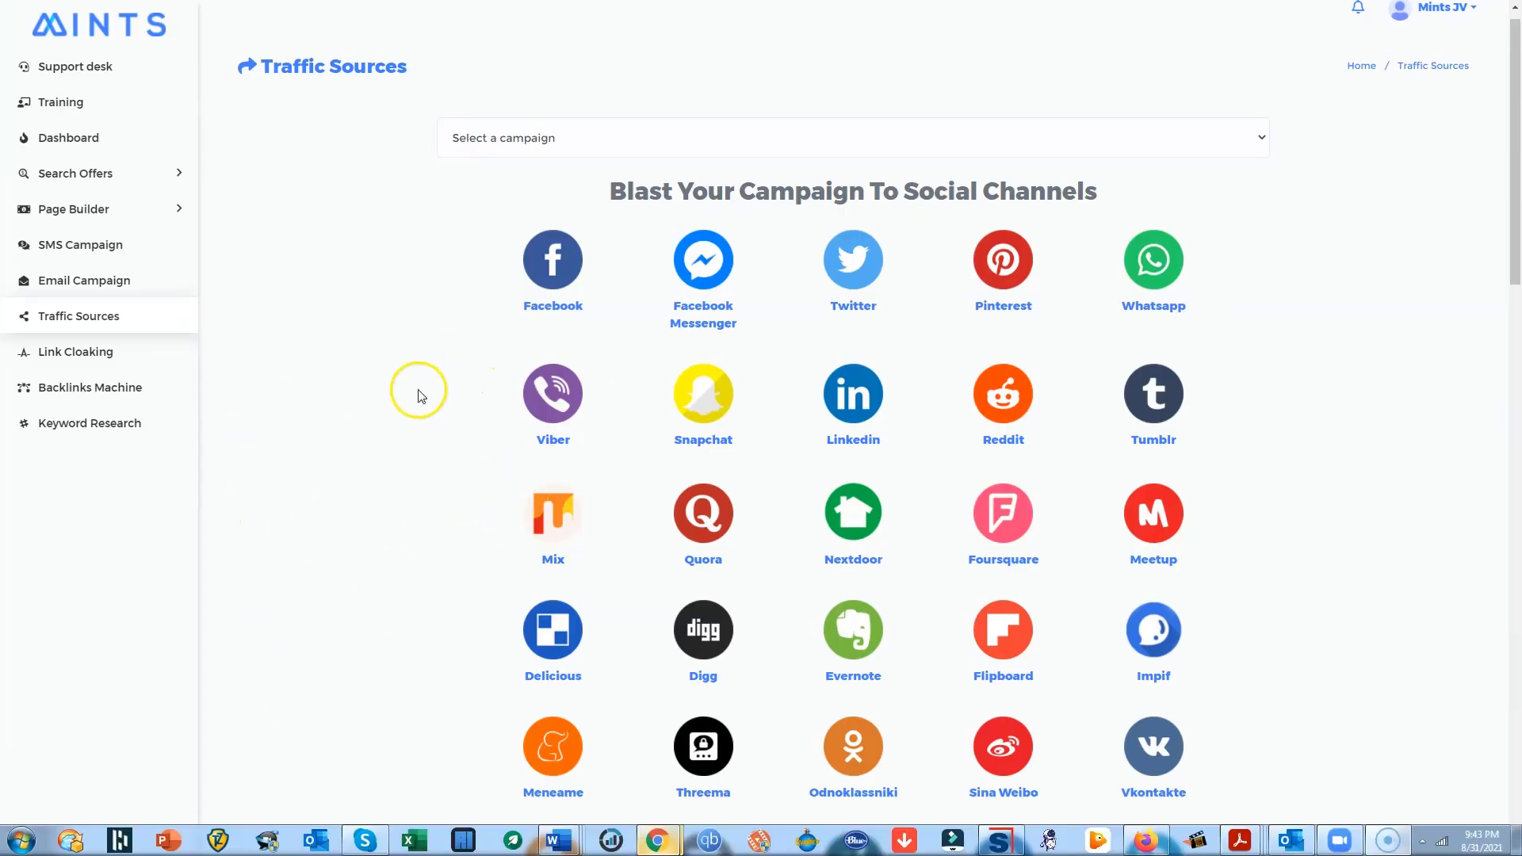
- Go through Link Cloaking to the Backlinks Machine results listing 114 backlinks
left_click(80, 359)
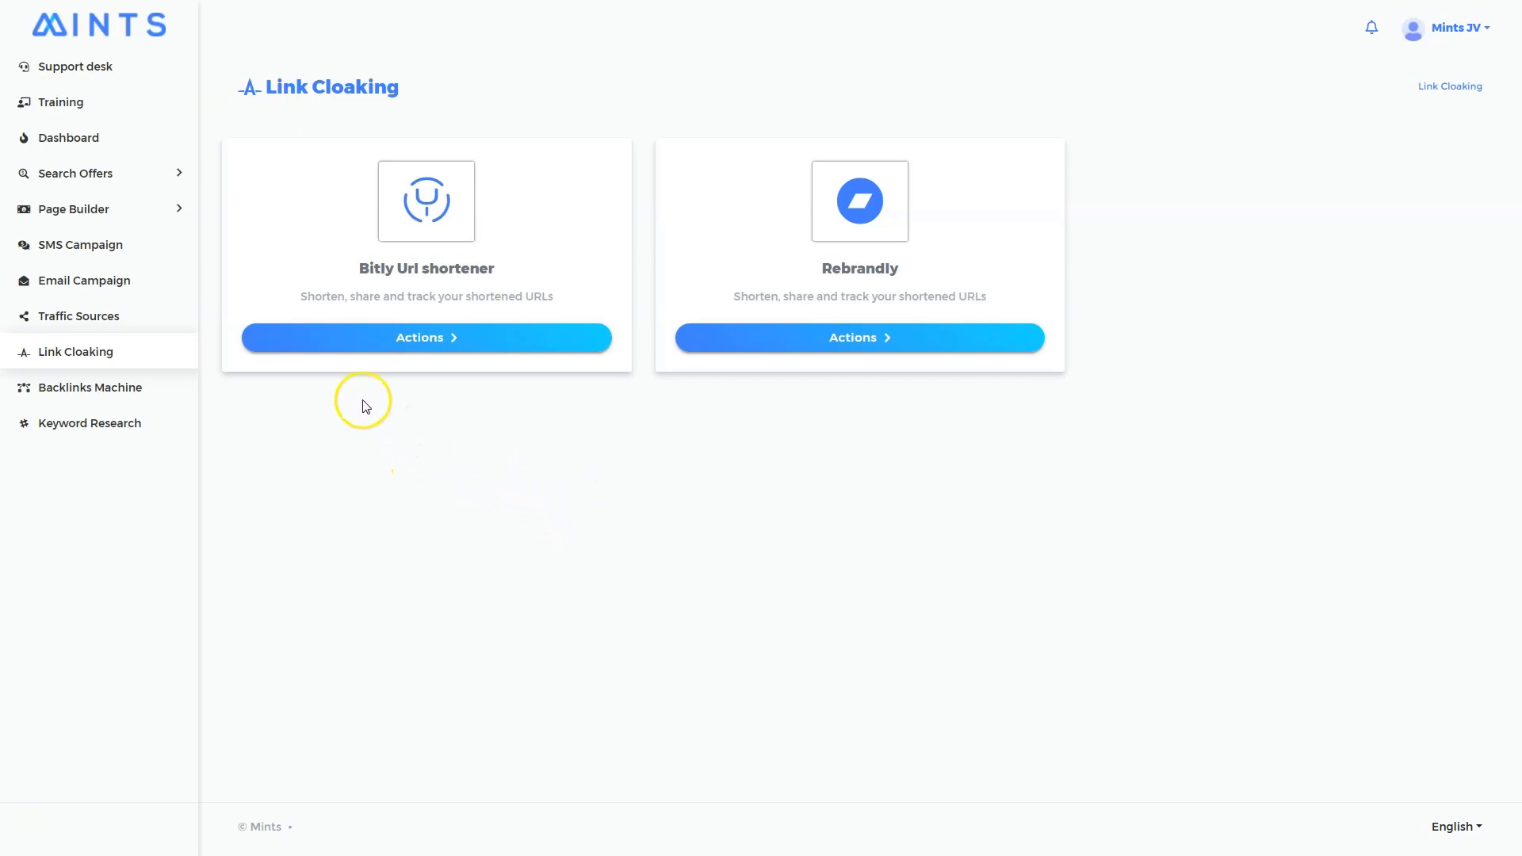
left_click(93, 388)
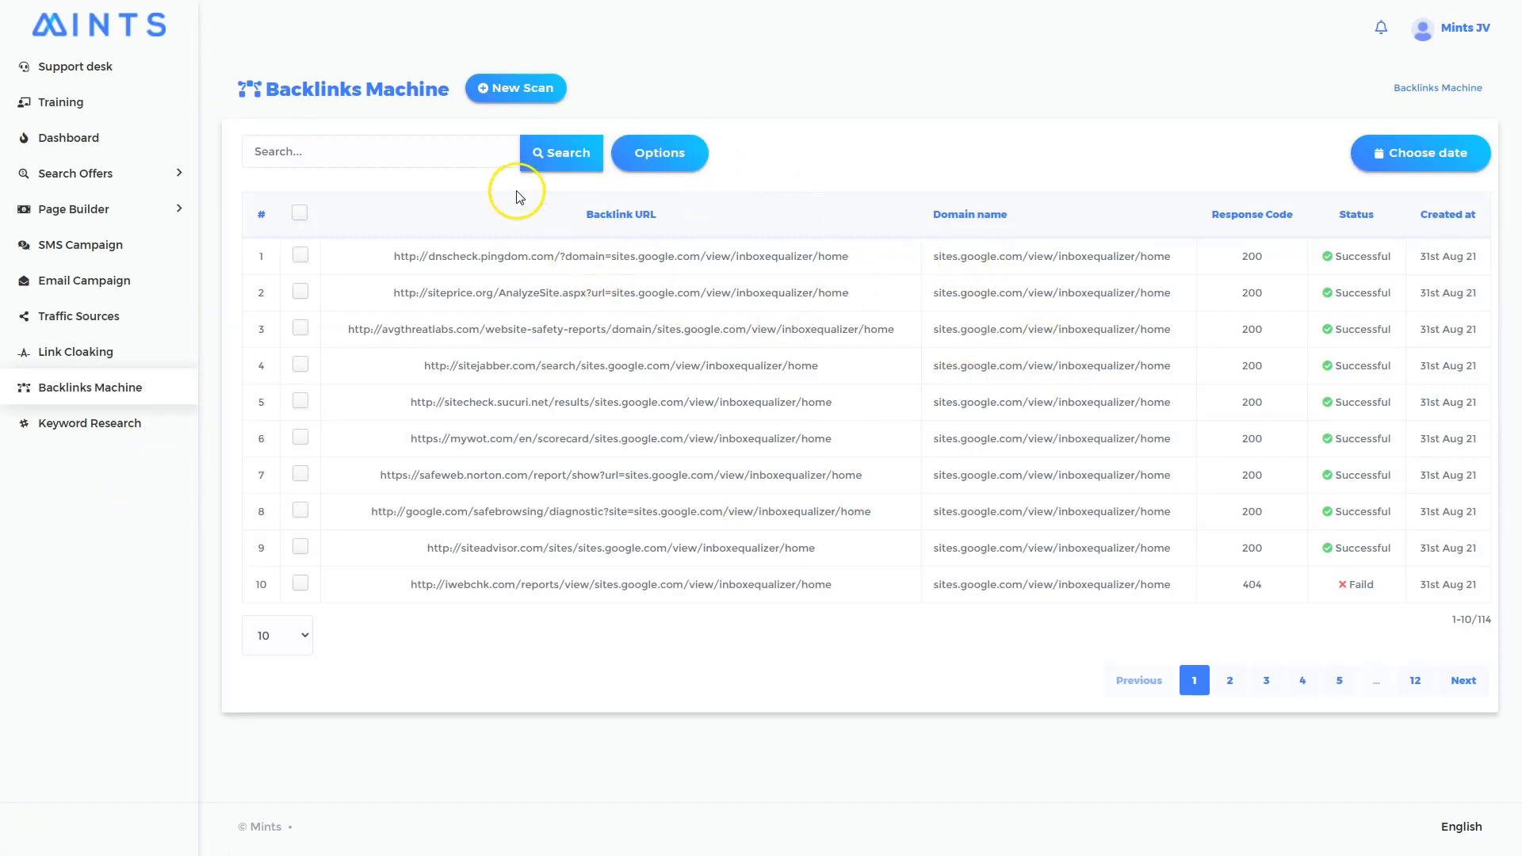
left_click(77, 420)
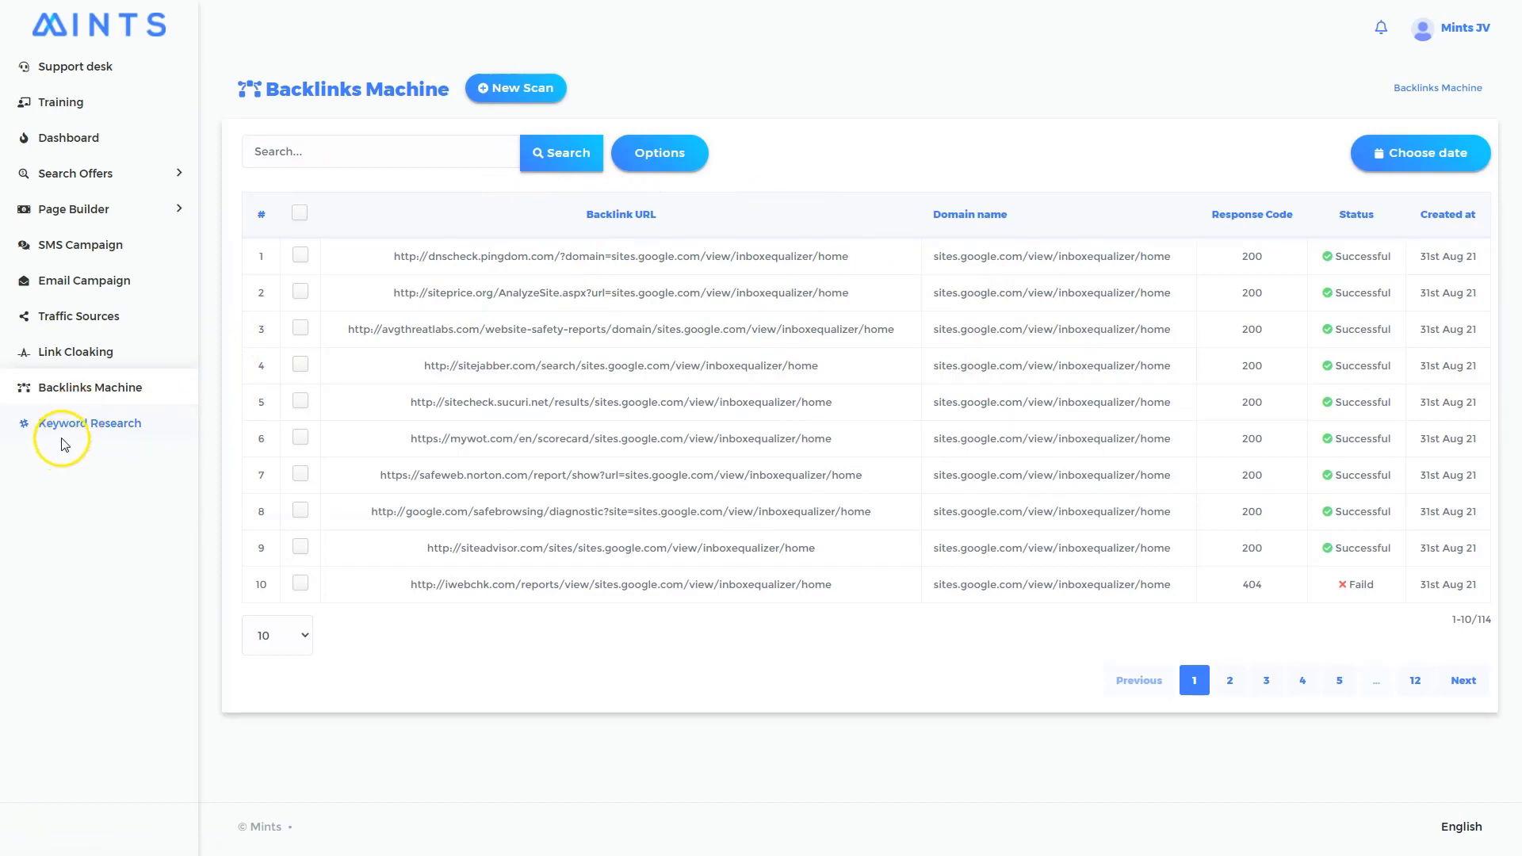
- Start a new Keyword Research analysis with 'make money online' as the keyword
left_click(85, 426)
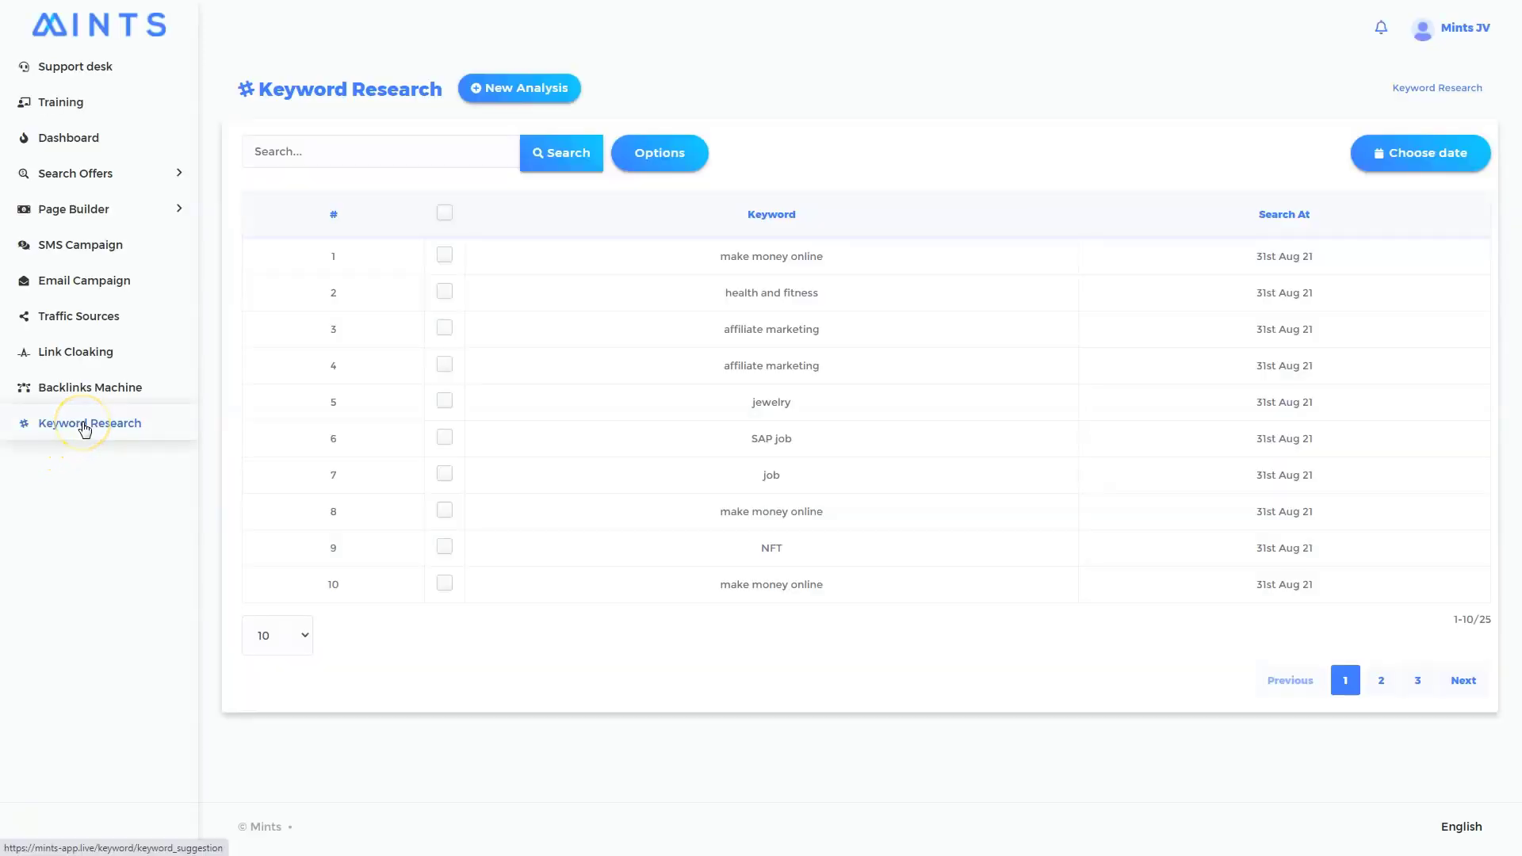
left_click(424, 150)
left_click(521, 83)
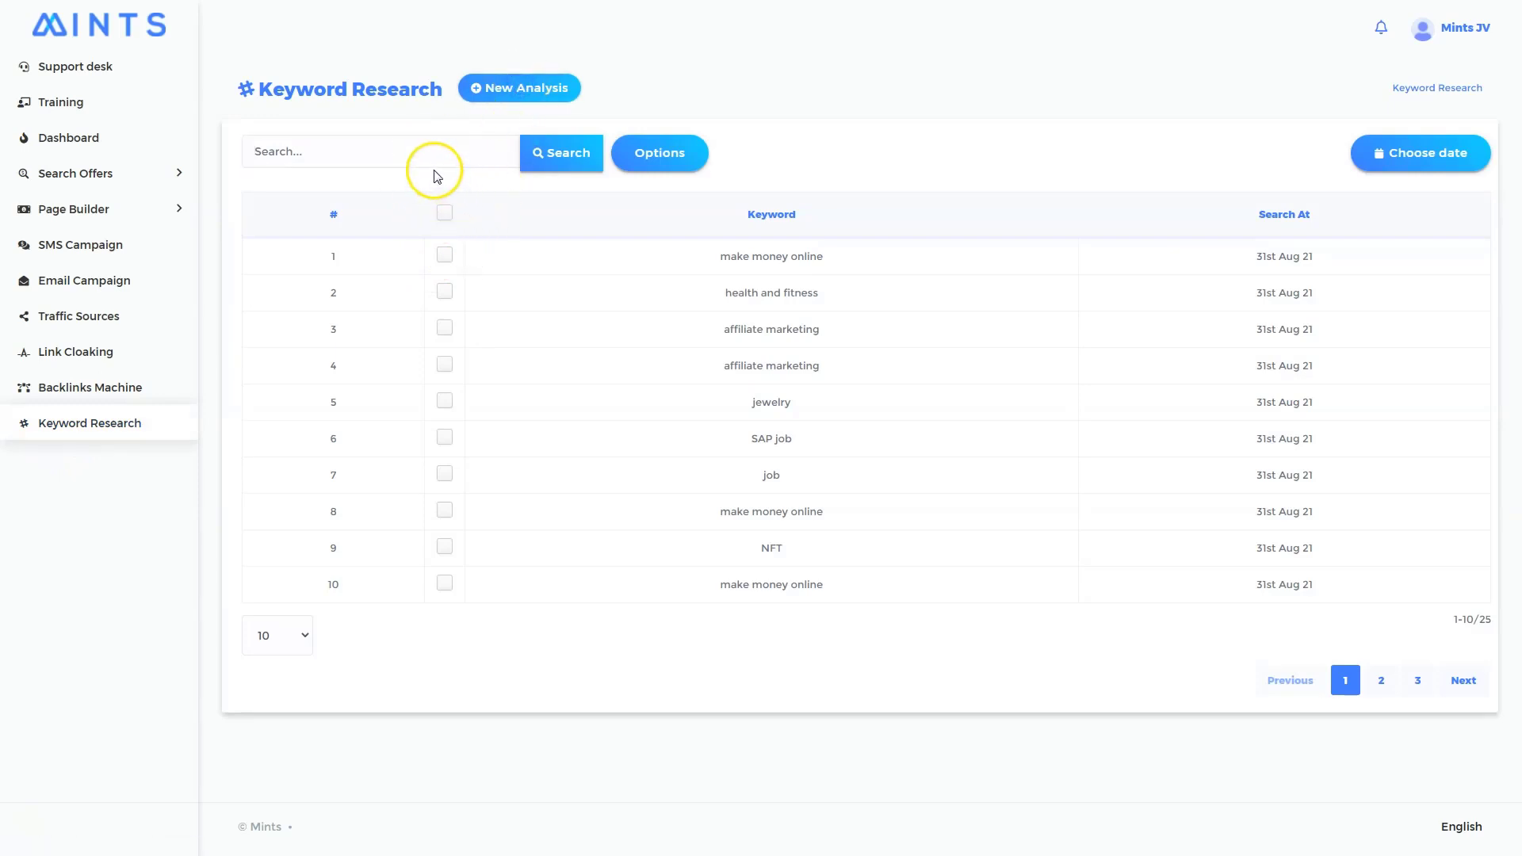
left_click(399, 312)
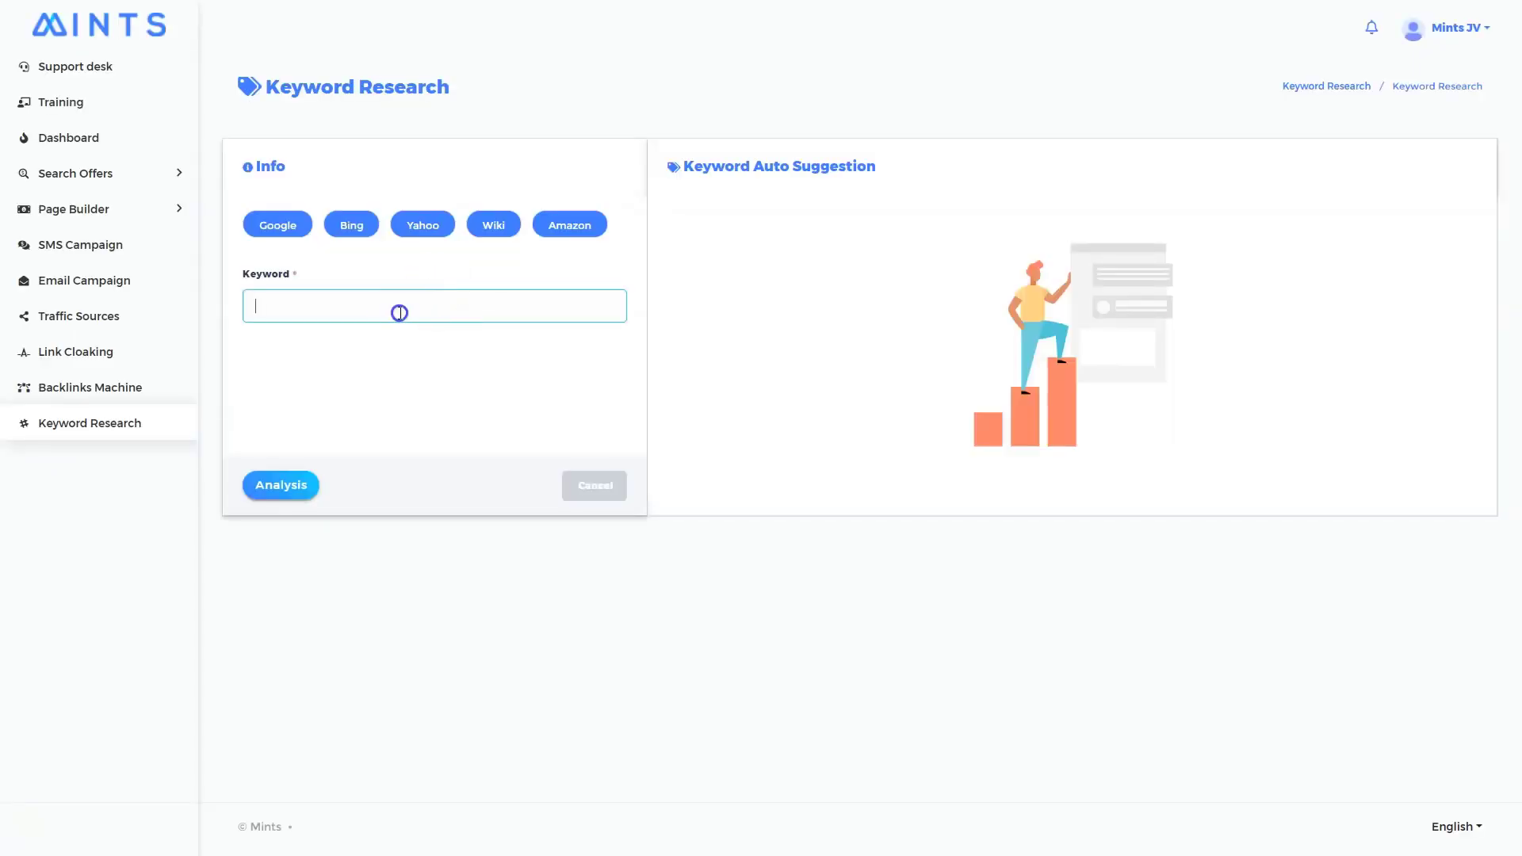
type("make money o")
type("nline")
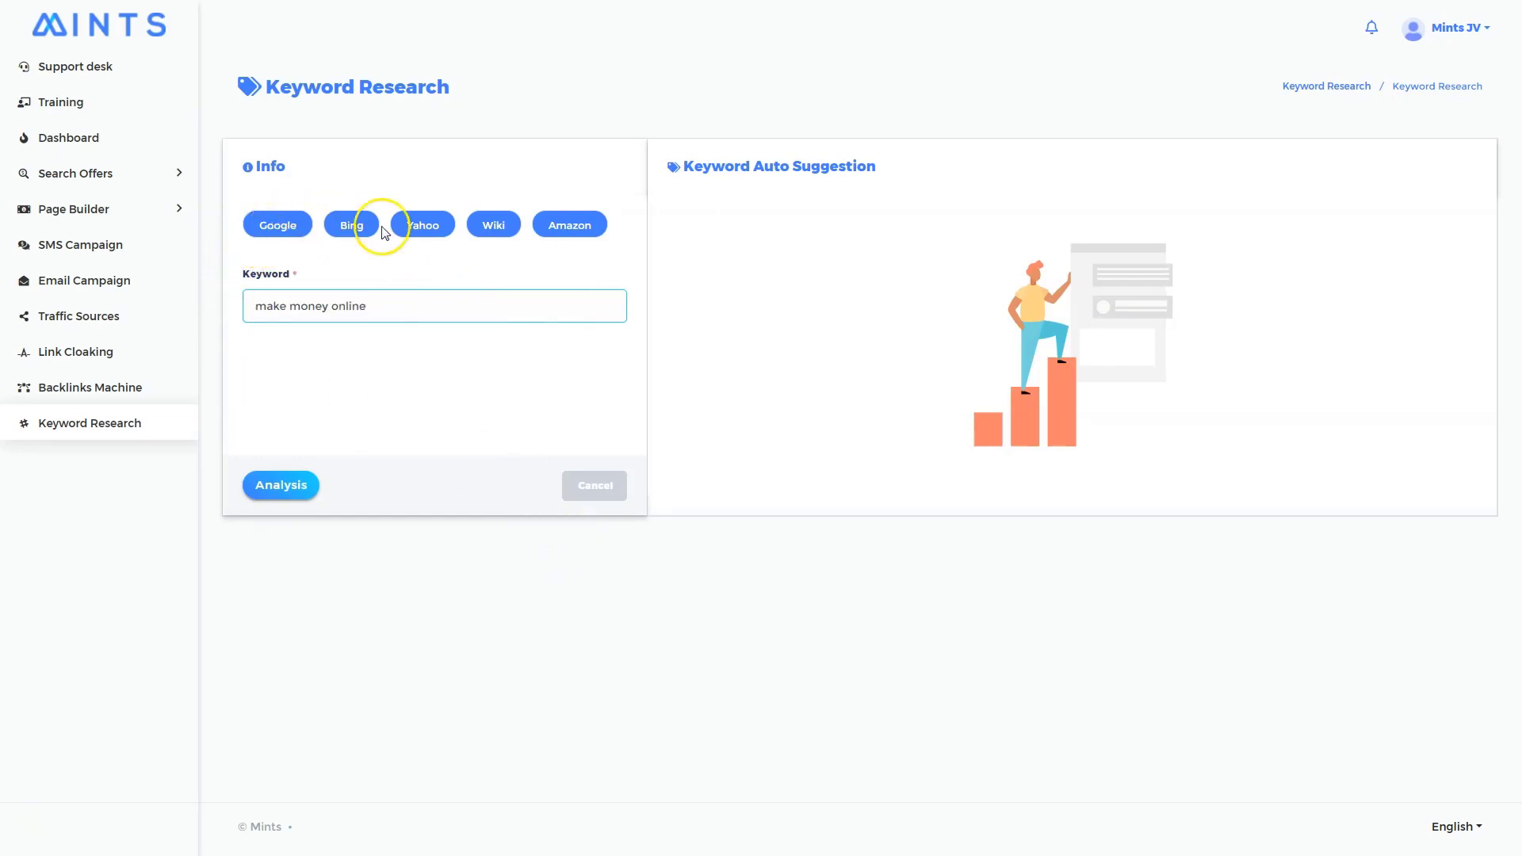
- Run the analysis and review the Google and Bing suggestions for 'make money online'
left_click(293, 488)
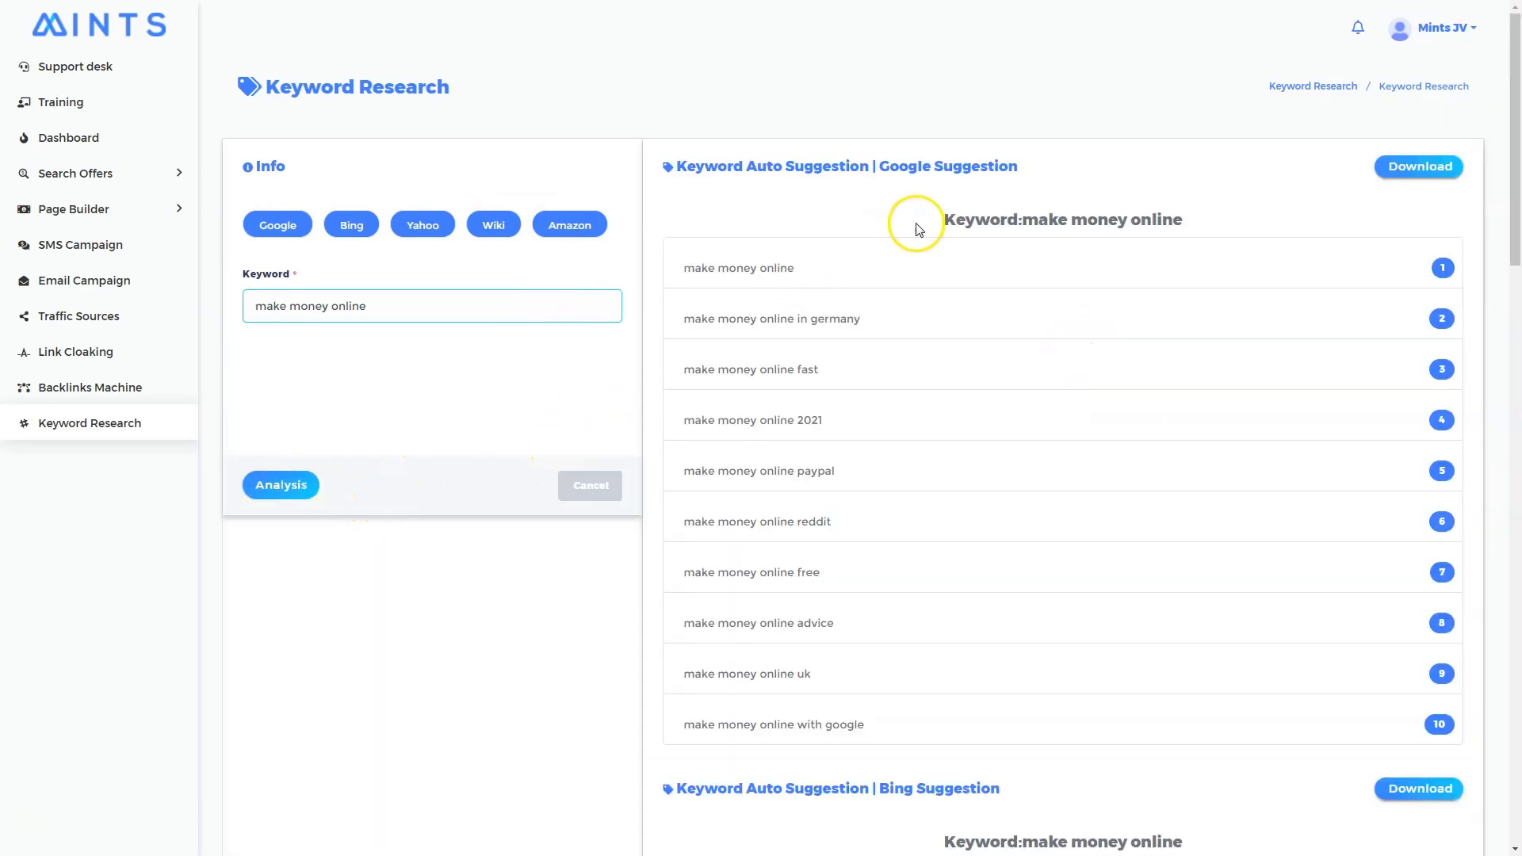
scroll(925, 293, "down", 1)
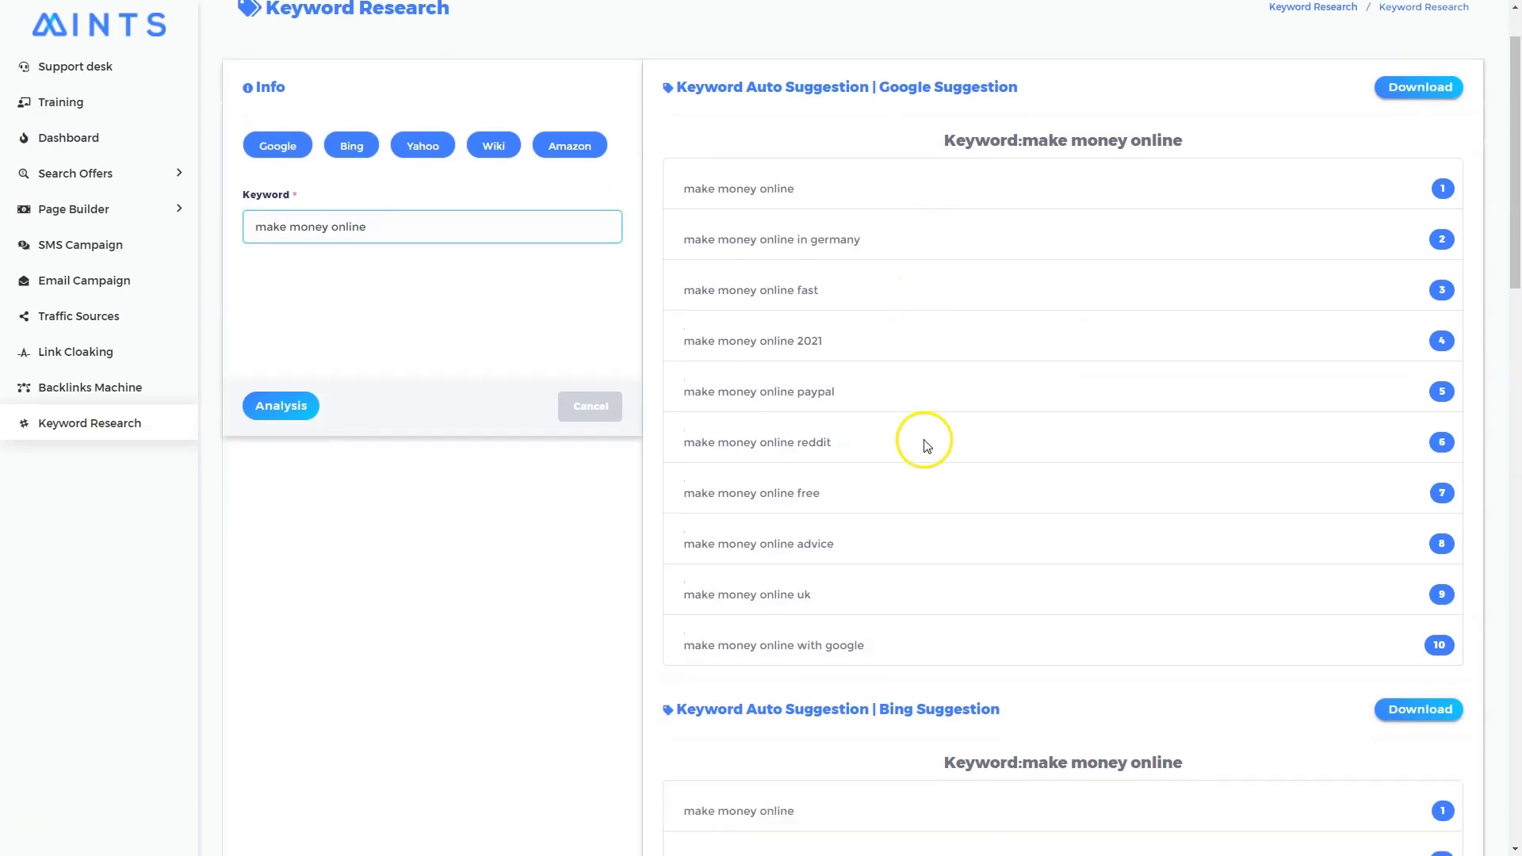
scroll(926, 440, "down", 3)
scroll(921, 432, "up", 4)
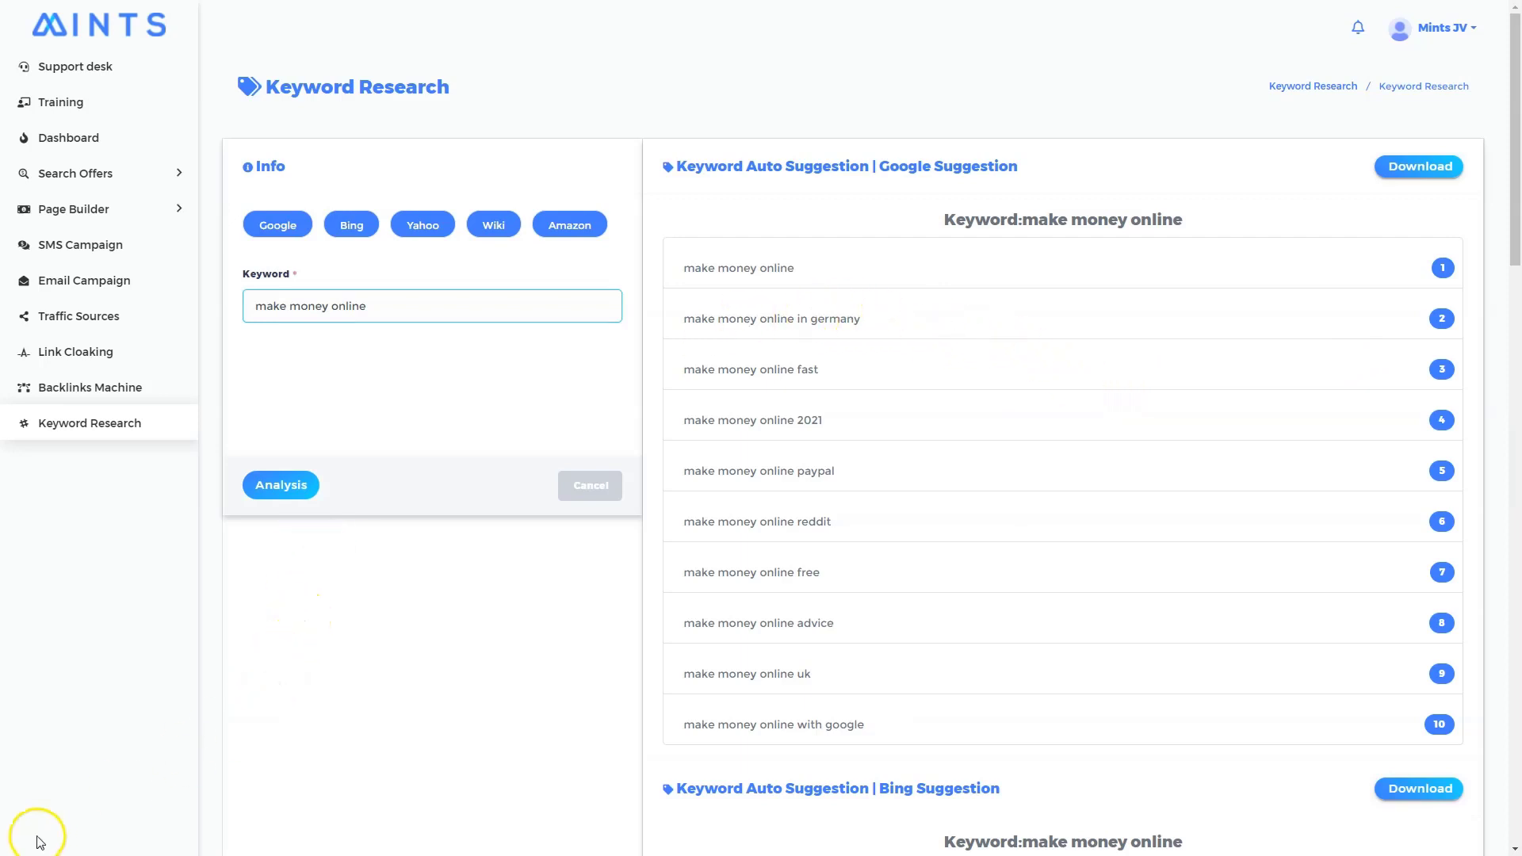
mouse_move(24, 848)
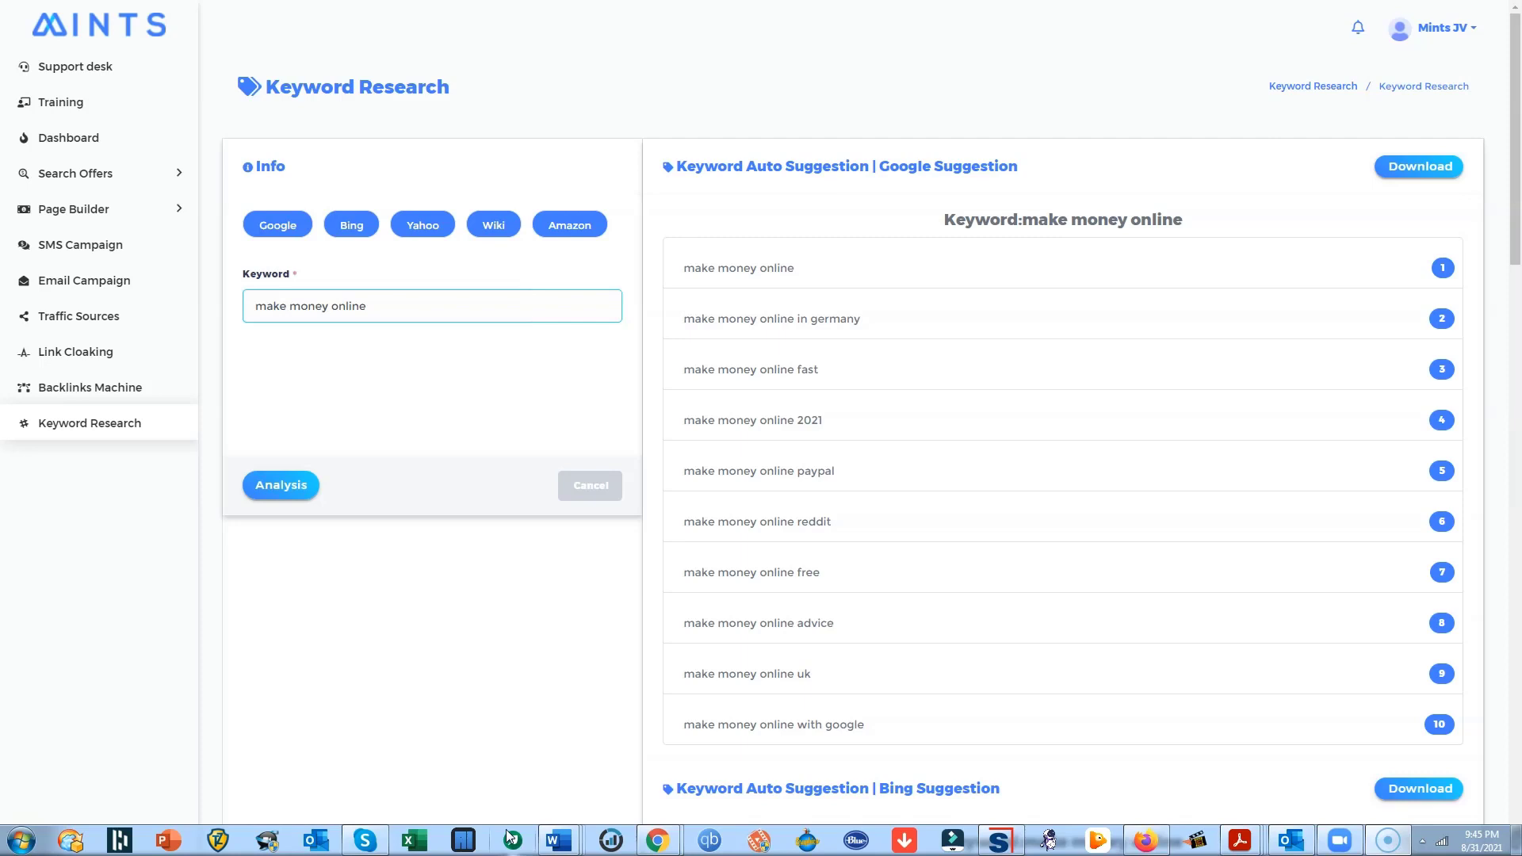
- Expand Page Builder in the sidebar to reveal its landing page and opt-in page options
left_click(178, 209)
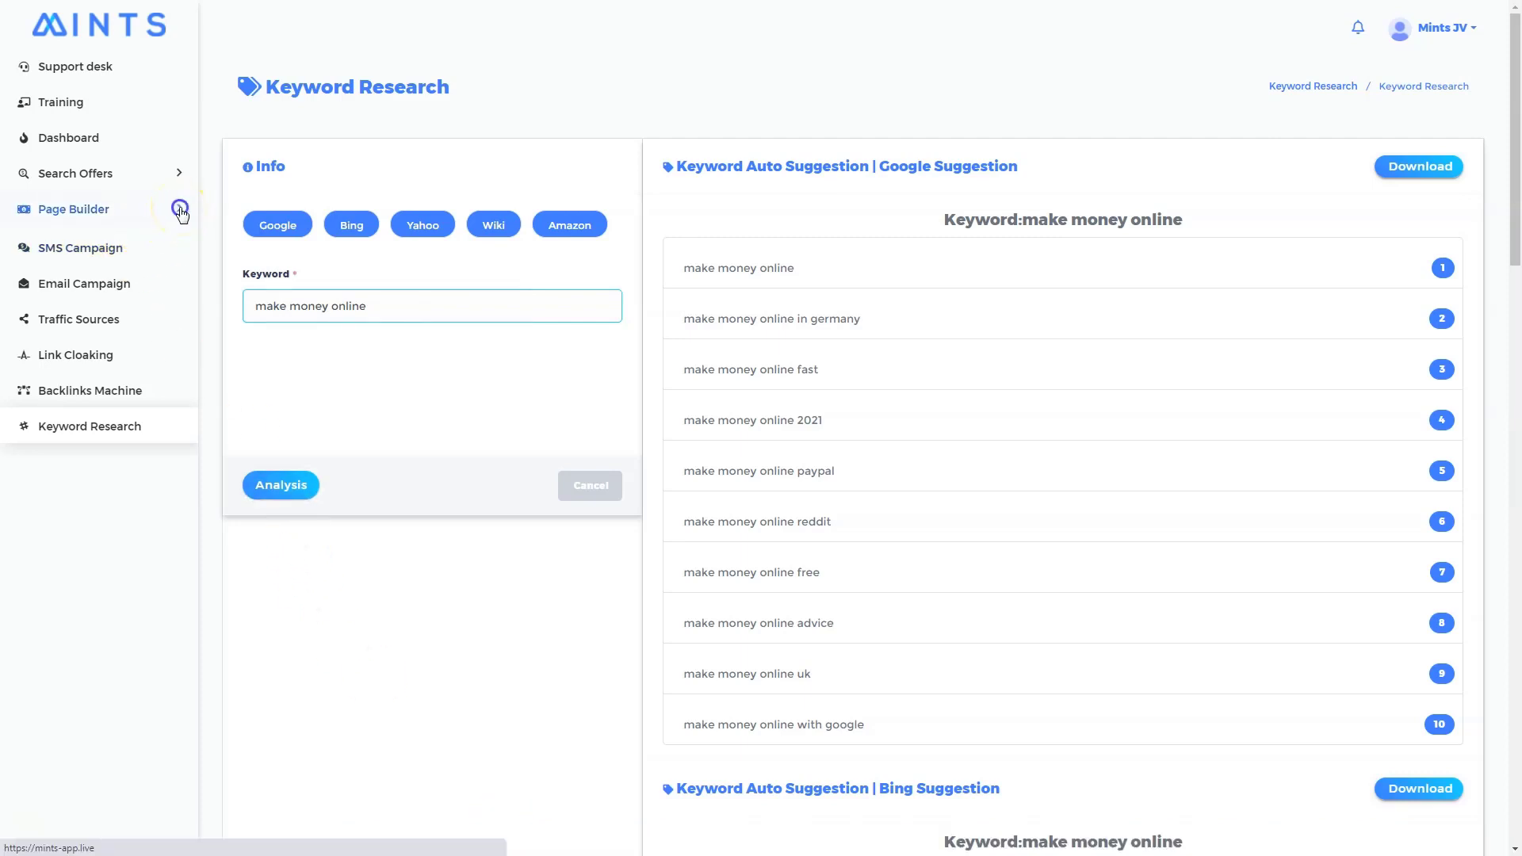